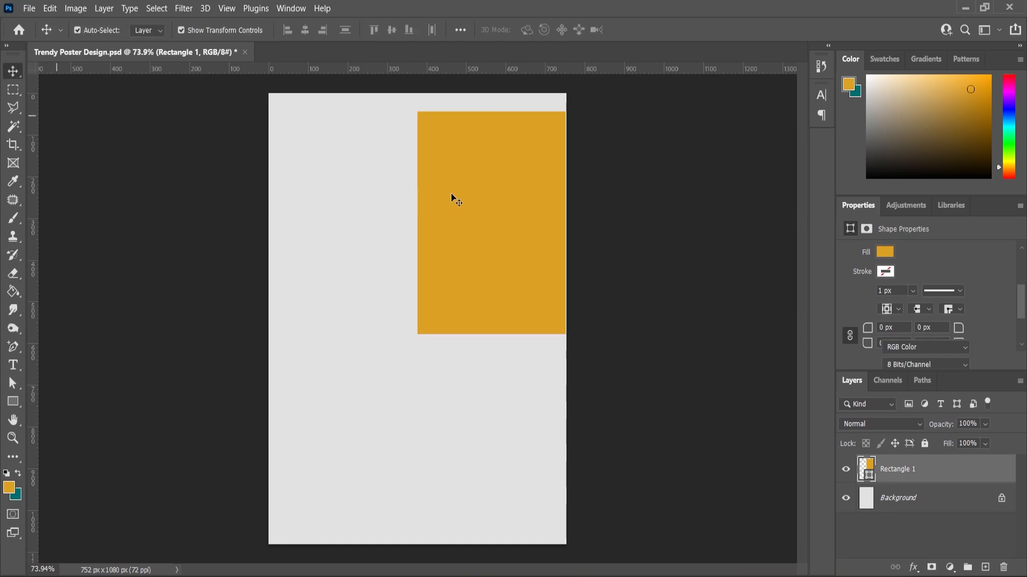
Duplicate the yellow rectangle and place the copy directly beneath the original, flush with its lower edge
scroll(472, 196, "up", 1)
left_click_drag(483, 203, 487, 202)
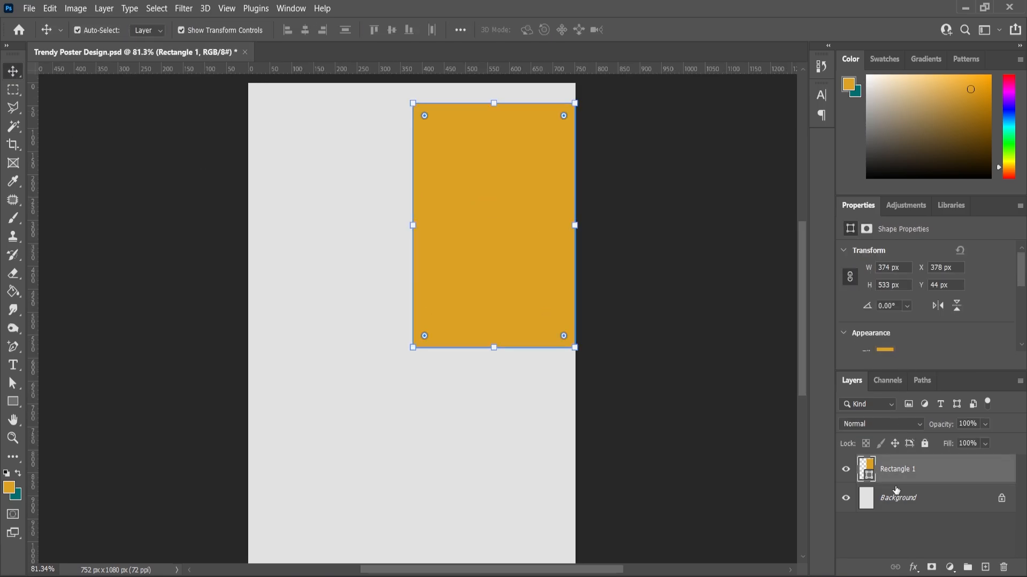
left_click_drag(889, 473, 985, 567)
scroll(483, 230, "down", 1)
left_click_drag(483, 230, 504, 422)
scroll(939, 300, "down", 2)
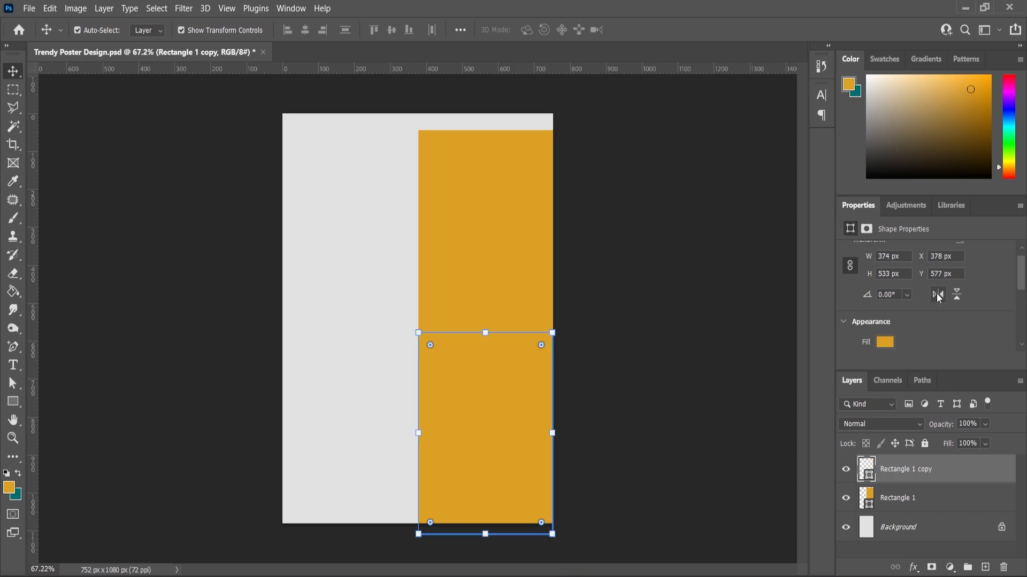
Fill the duplicated lower rectangle with teal from the recently used colors
left_click(885, 329)
left_click(858, 394)
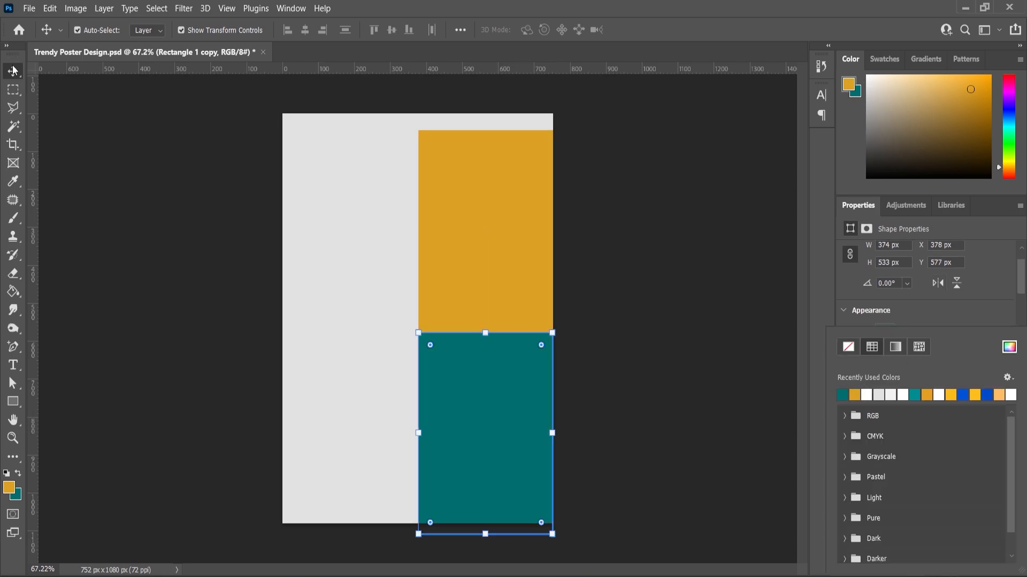
left_click(119, 211)
Select both rectangles and reduce their combined height to about 992 px, leaving a margin at the poster's lower edge
left_click(520, 366)
left_click(481, 290, "shift")
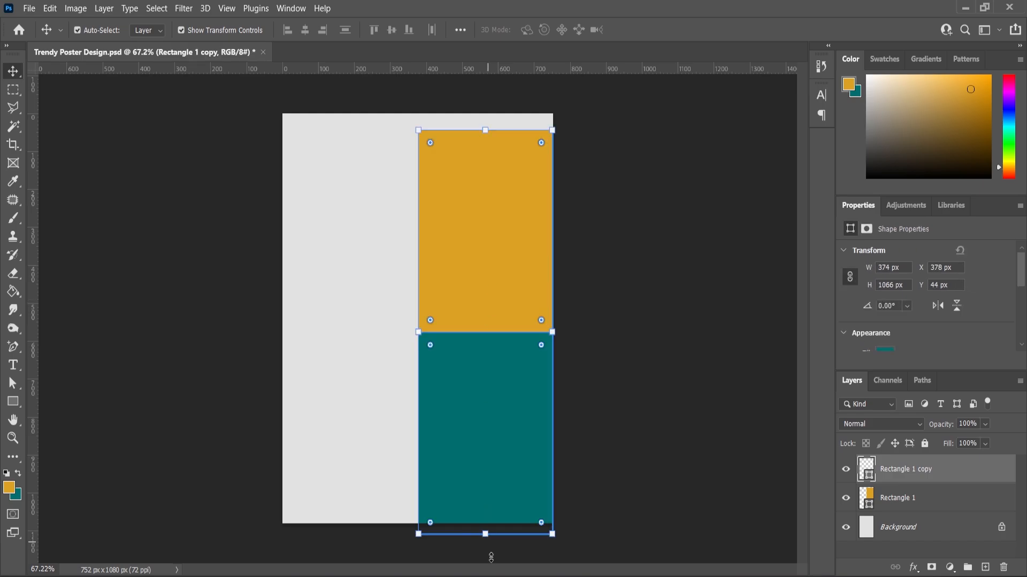
left_click_drag(485, 534, 484, 506)
left_click(179, 206)
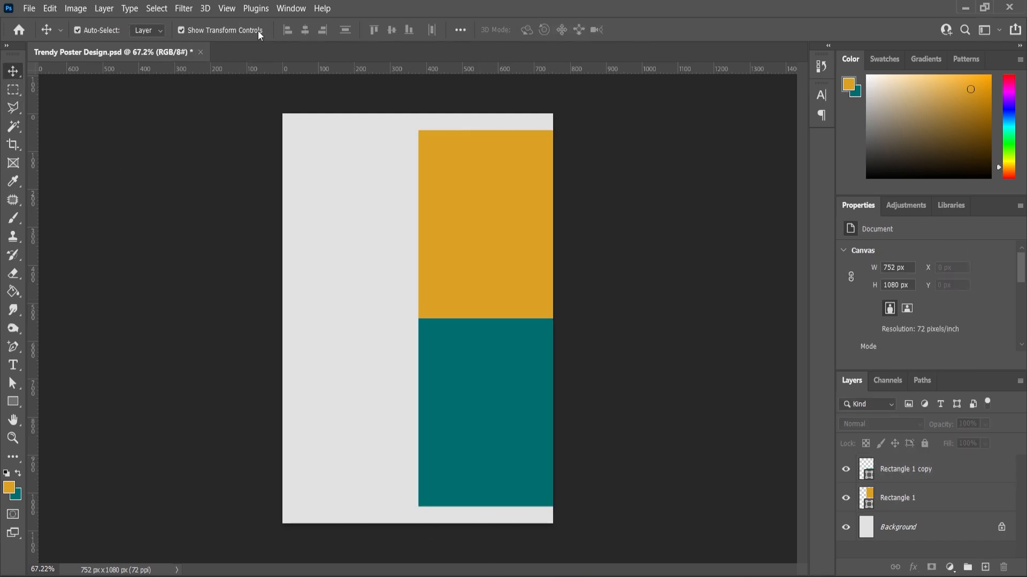
Convert the yellow and teal rectangles together into one smart object
left_click(498, 255)
left_click(499, 413, "shift")
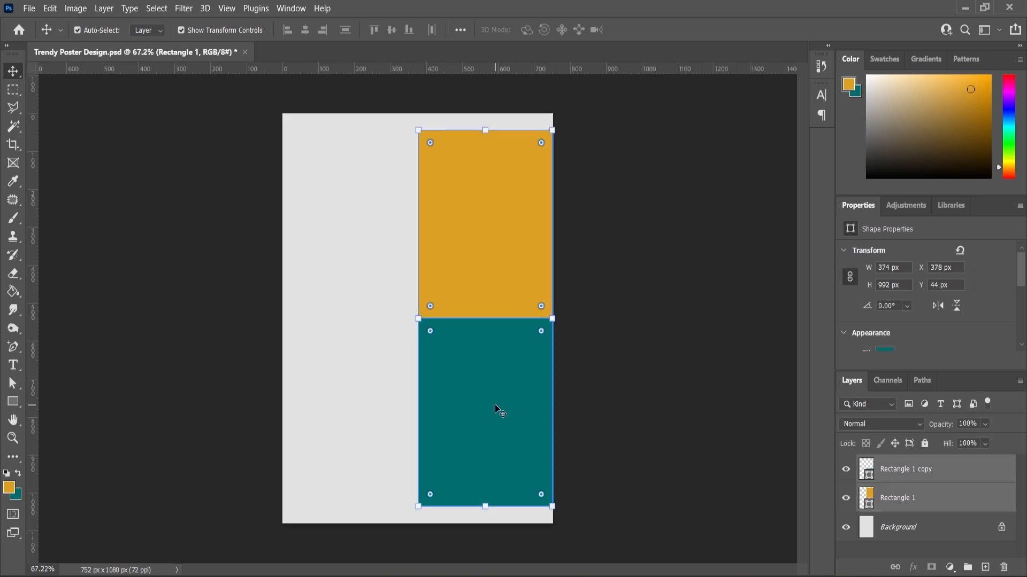
right_click(901, 477)
left_click(780, 206)
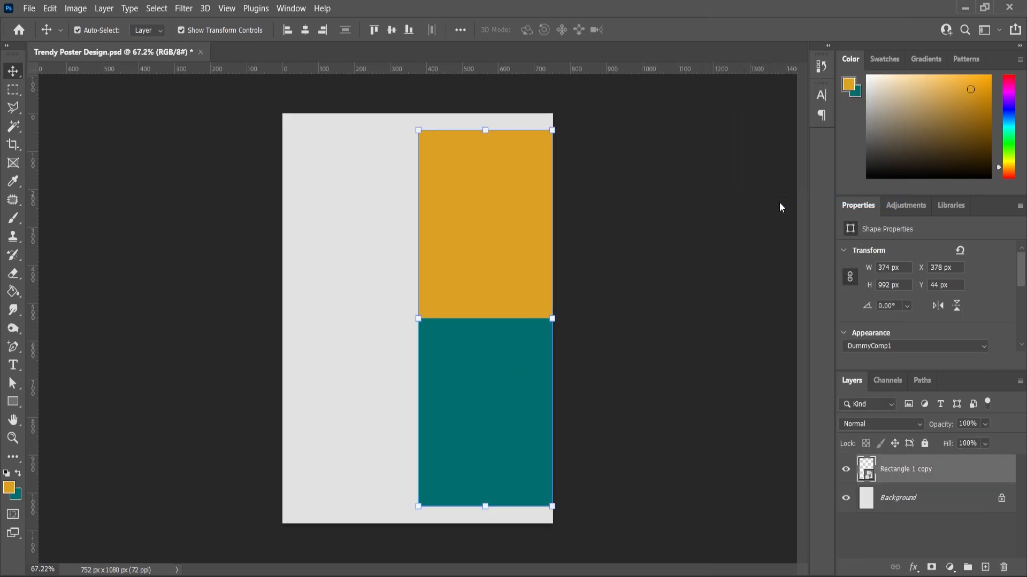
left_click(614, 398)
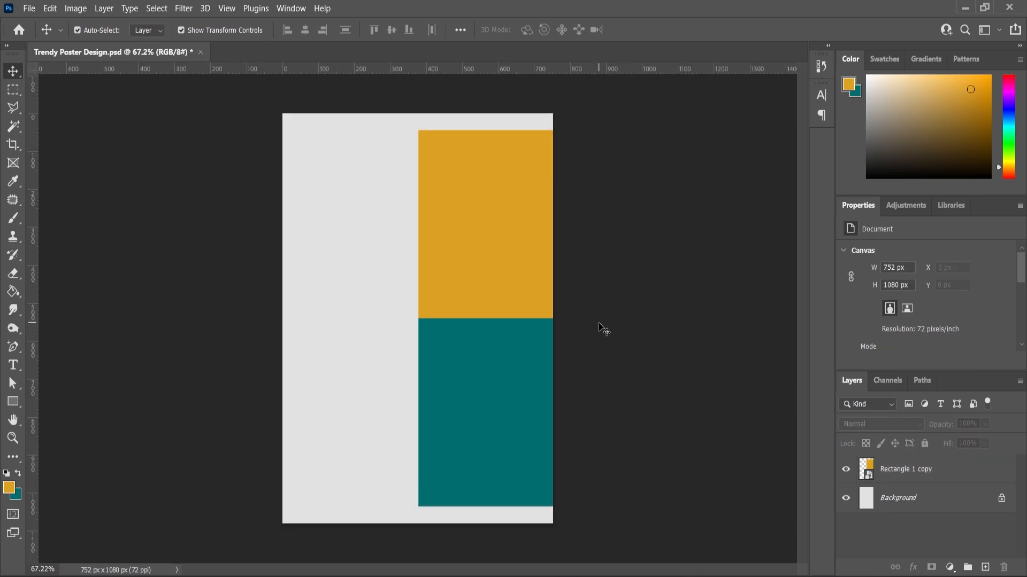
Add the text TRENDY in dark gray on the blank half of the poster and enlarge it to about 609%
scroll(541, 287, "up", 1)
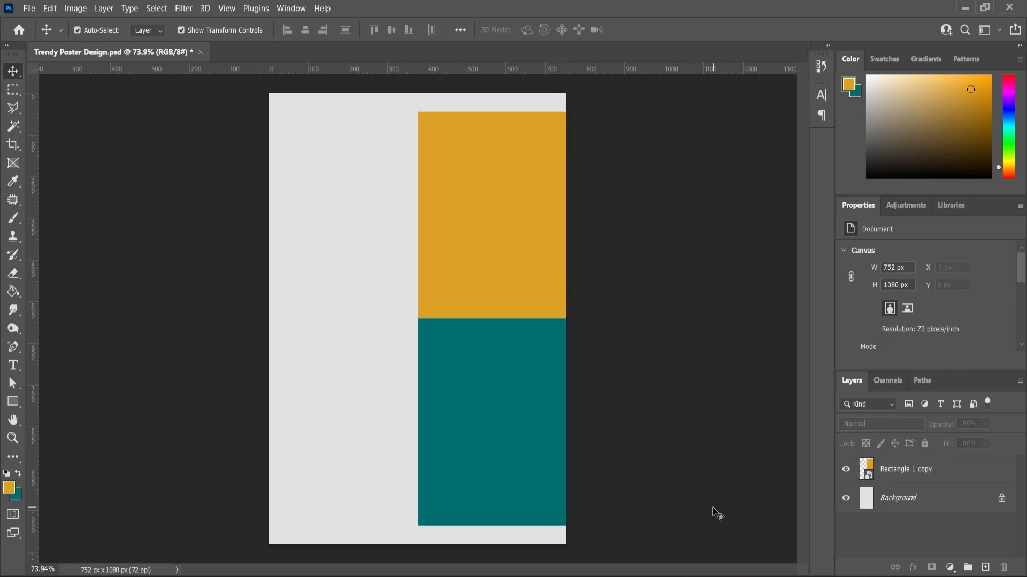
left_click(16, 366)
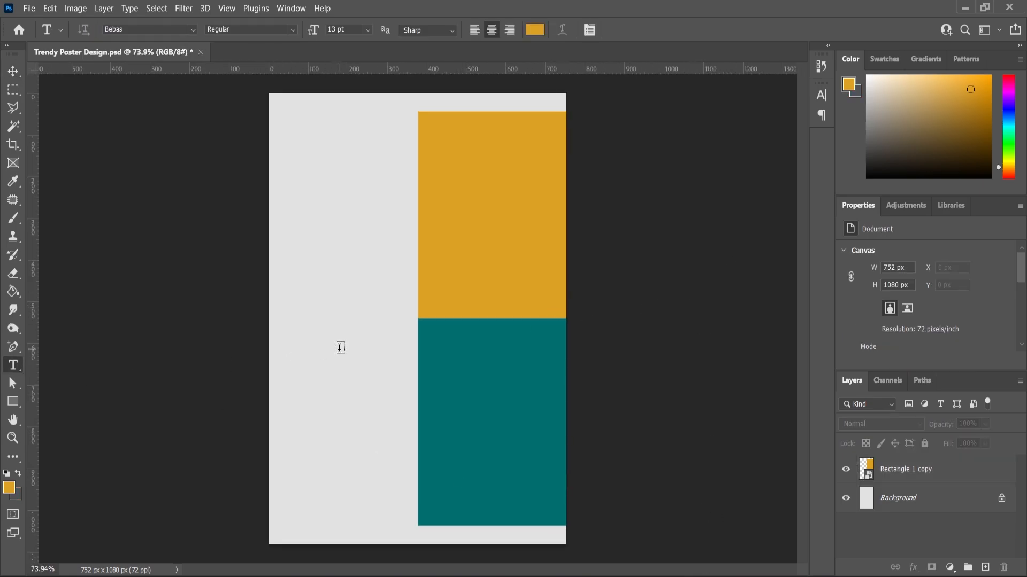
left_click(339, 347)
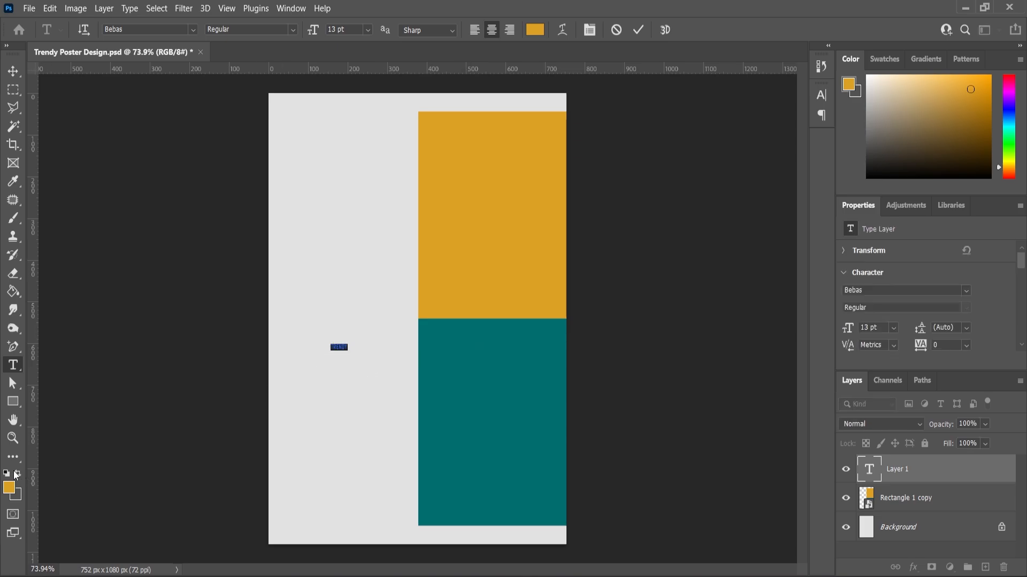
left_click(13, 71)
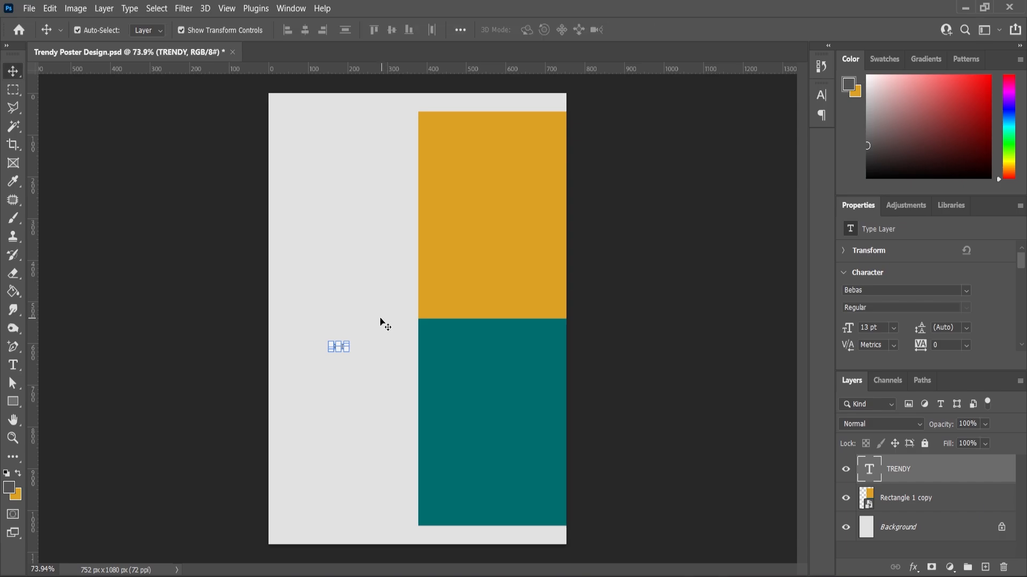
left_click_drag(351, 340, 389, 329)
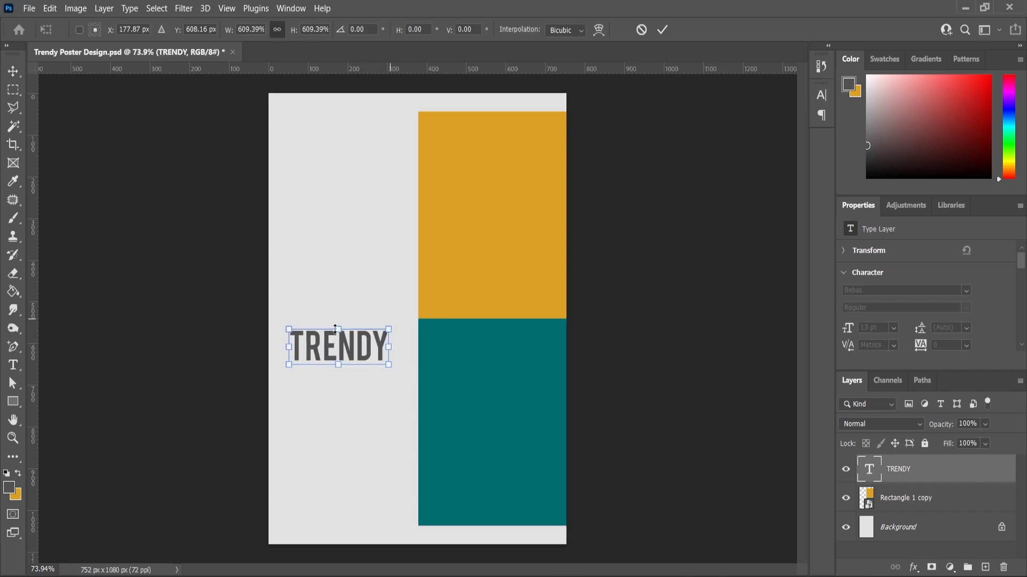
Change the font of the TRENDY text to Poppins Black
left_click(13, 365)
double_click(338, 344)
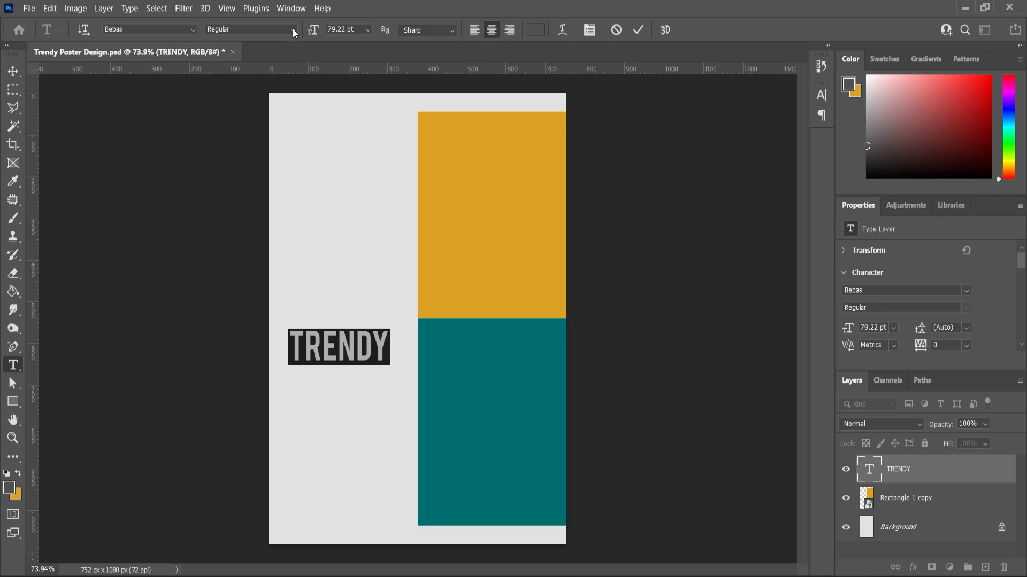
type("POPP")
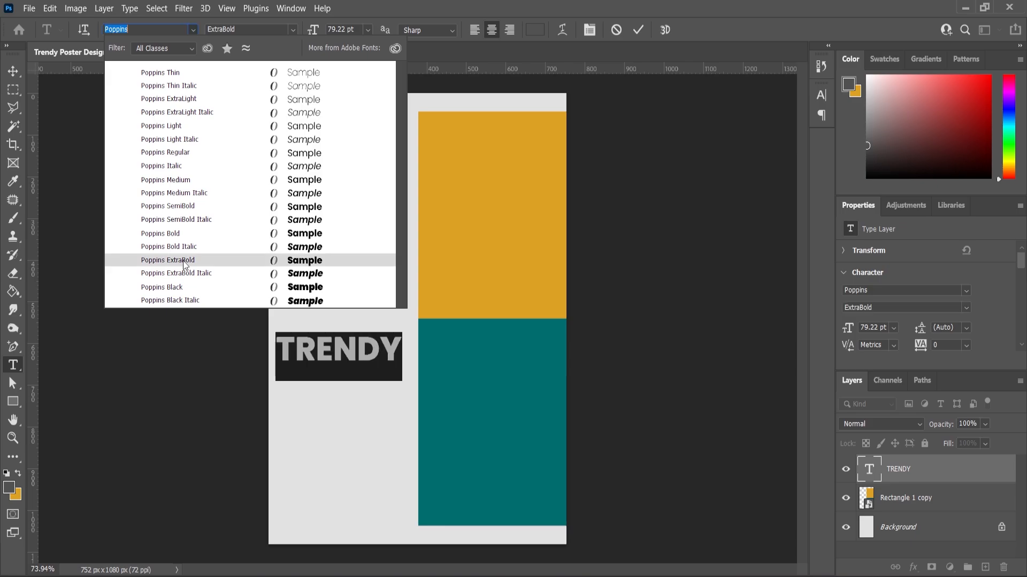
left_click(178, 288)
left_click(12, 75)
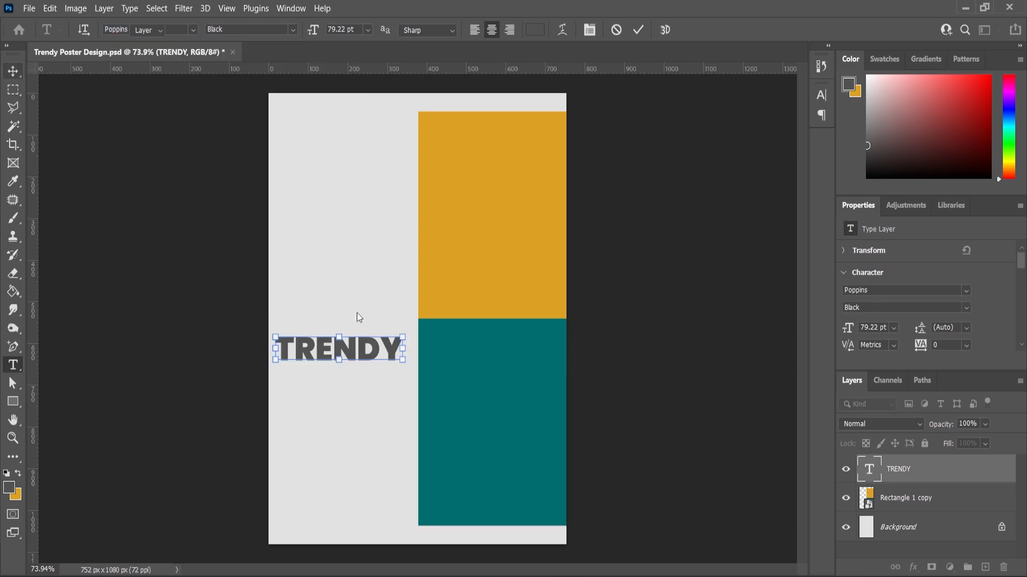
Try rotating the TRENDY text 90° clockwise and undo the rotation
key("ctrl+t")
right_click(372, 351)
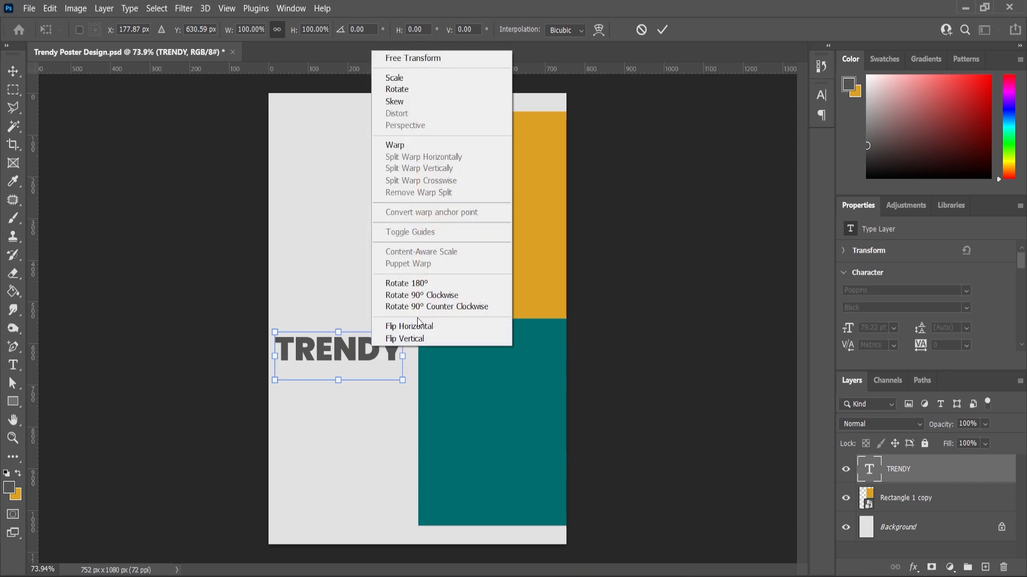
left_click(420, 296)
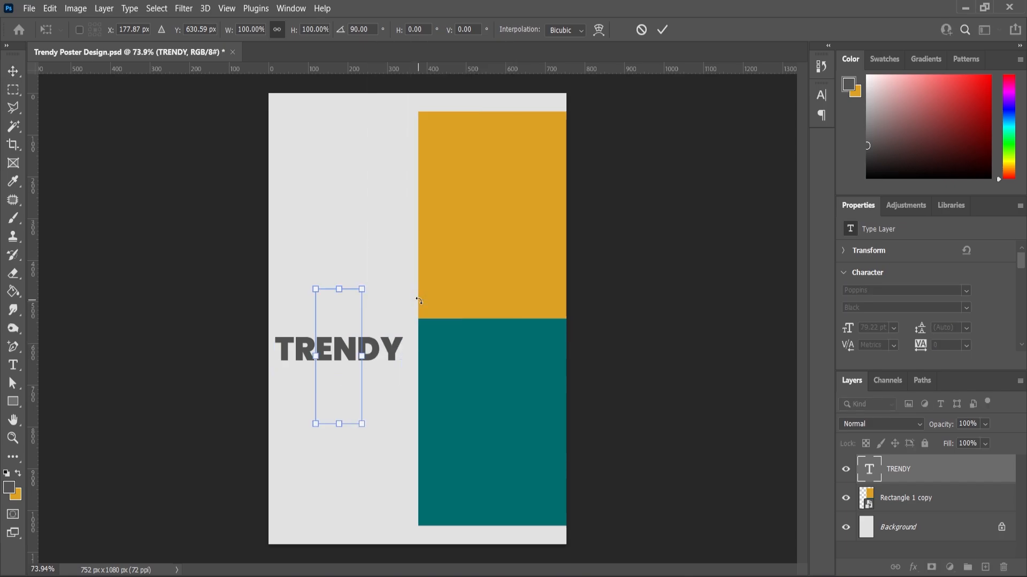
key("ctrl+z")
Rotate the TRENDY text 90° counter clockwise, enlarge it to about 149 pt and move it closer to the colored blocks
right_click(371, 358)
left_click(427, 312)
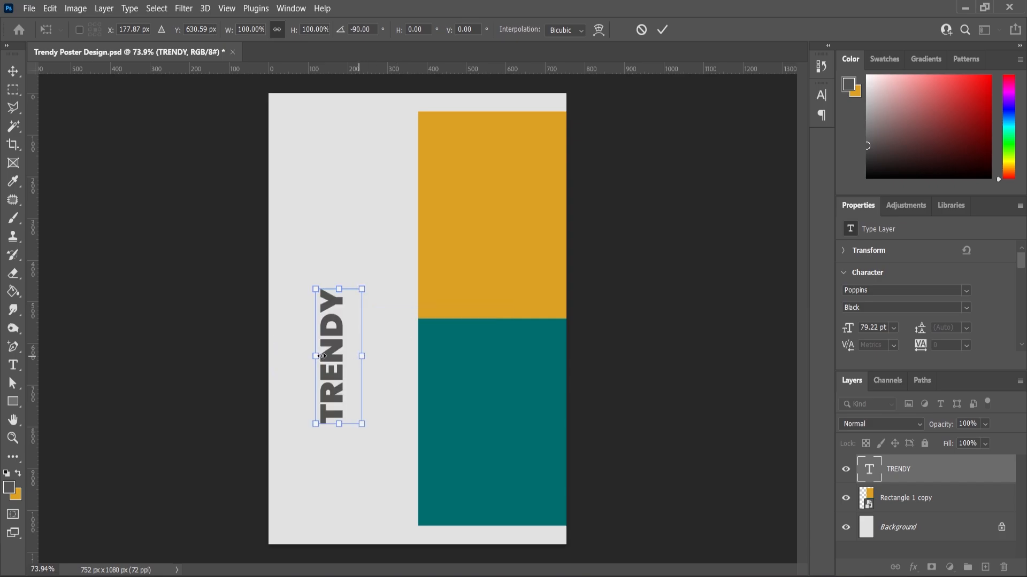
left_click_drag(367, 287, 388, 226)
left_click_drag(329, 345, 358, 345)
key("Return")
scroll(337, 395, "up", 3)
scroll(336, 394, "down", 2)
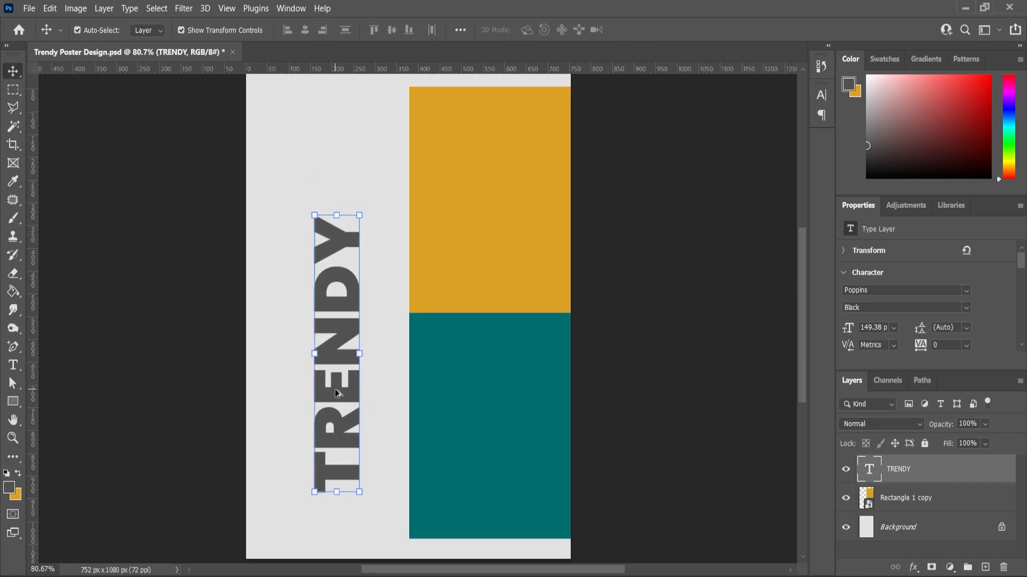
Enlarge the vertical TRENDY text to about 103% and stretch only its horizontal extent to make the letters taller, reaching about 253 pt
left_click_drag(359, 214, 402, 210)
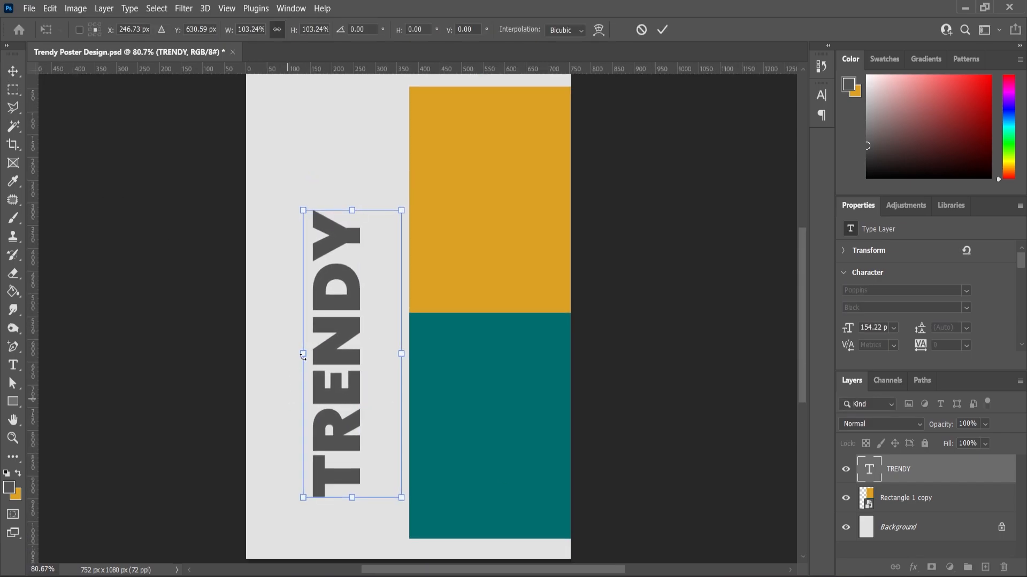
left_click_drag(303, 354, 255, 375)
left_click_drag(403, 355, 418, 354)
left_click(12, 71)
left_click(385, 338)
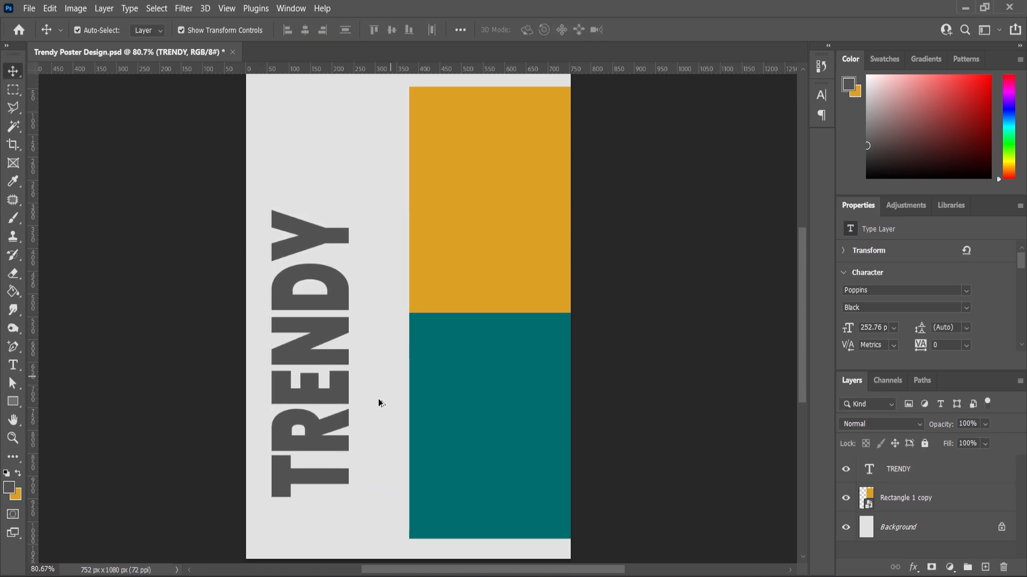
Move the TRENDY text down so its end lines up with the lower edge of the teal block
scroll(347, 412, "down", 2)
scroll(336, 401, "up", 4)
left_click_drag(336, 370, 362, 439)
scroll(385, 382, "down", 2)
scroll(369, 407, "up", 1)
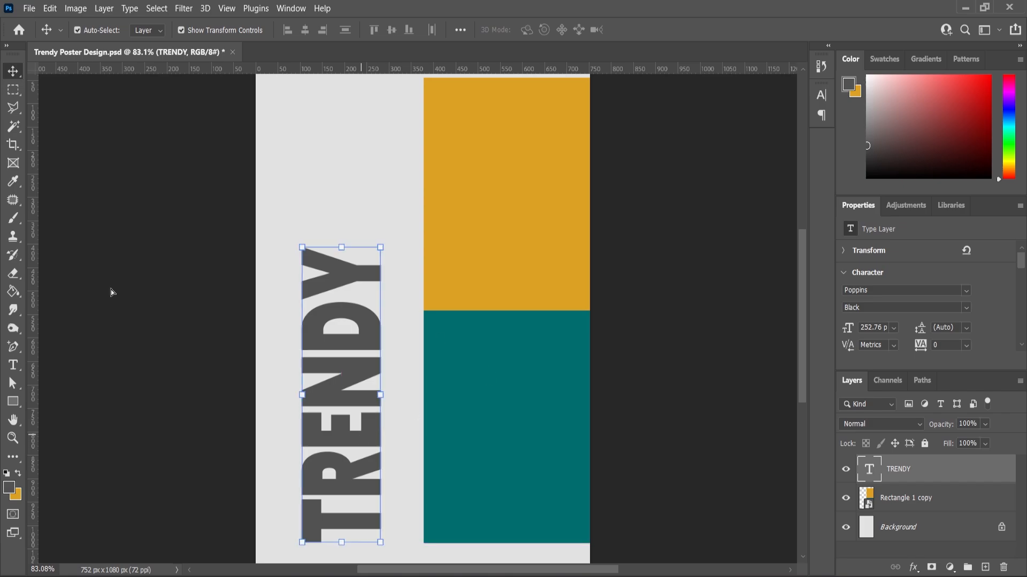
Narrow the TRENDY text to about 97.75% of its width and center it between the poster's edge and the colored blocks
key("ctrl+t")
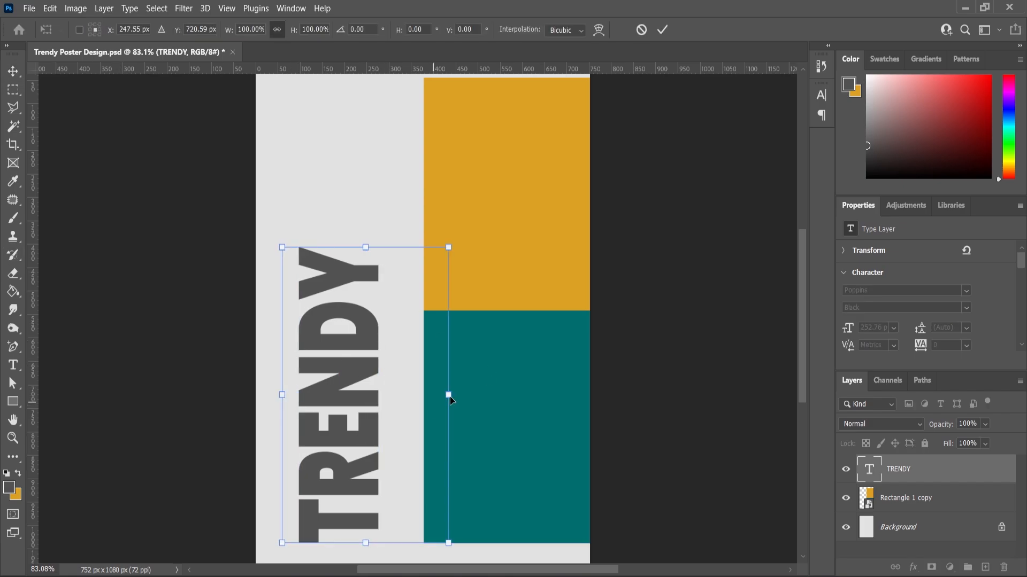
left_click_drag(450, 395, 444, 395)
left_click_drag(362, 441, 362, 442)
key("Return")
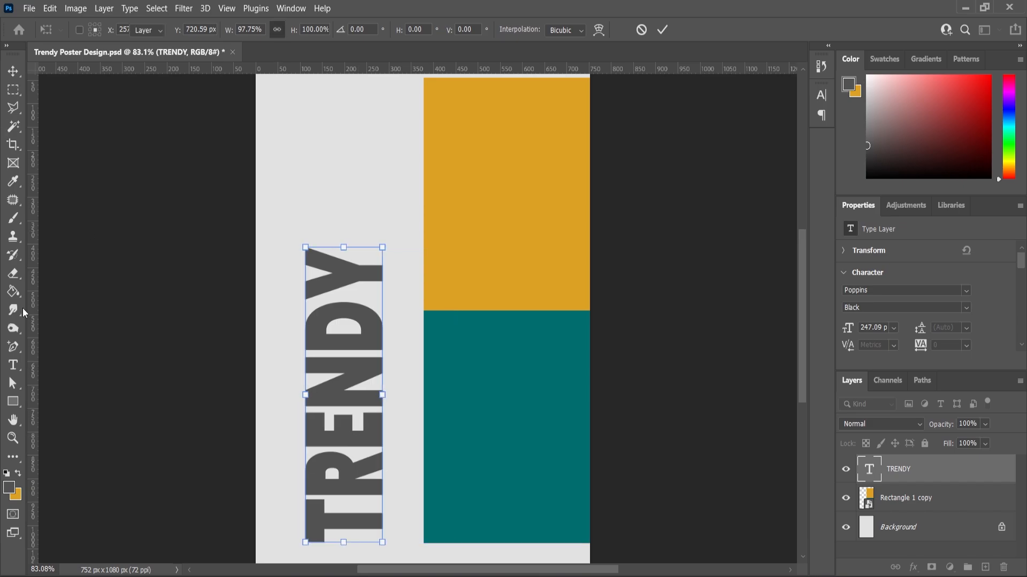
Draw a narrow vertical rectangle about 34 by 344 px above the stem of the letter Y
left_click(13, 402)
scroll(378, 170, "down", 1)
scroll(378, 170, "up", 1)
left_click_drag(366, 131, 382, 298)
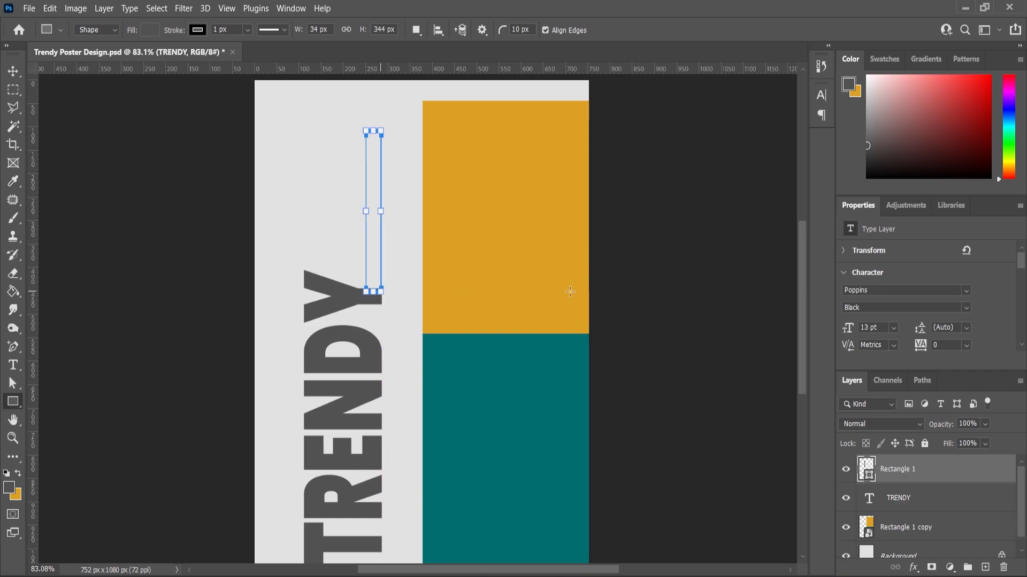
Remove the stroke from the narrow rectangle above the letter Y
scroll(919, 329, "down", 2)
left_click(890, 331)
left_click(843, 349)
left_click(977, 302)
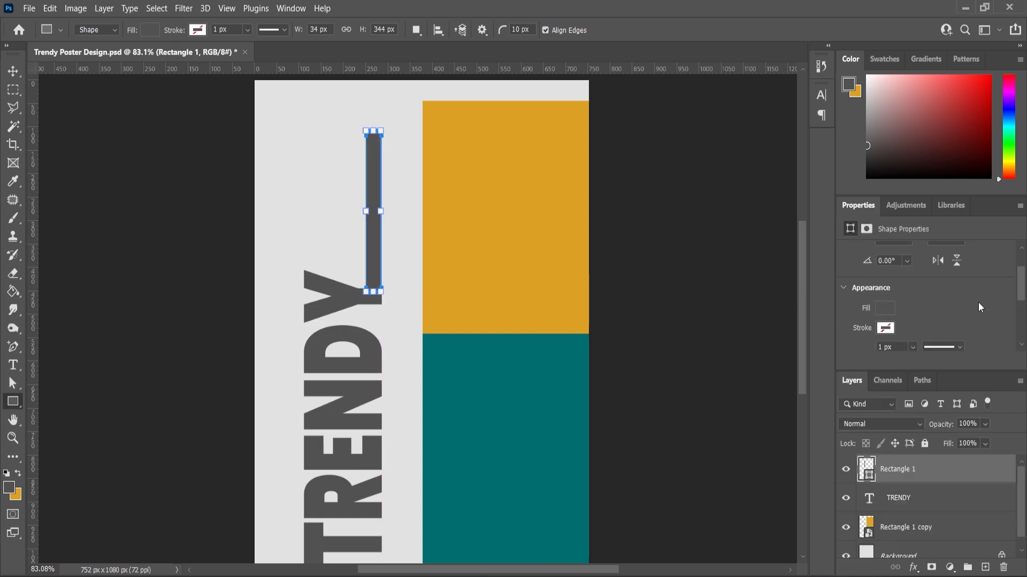
scroll(946, 321, "down", 3)
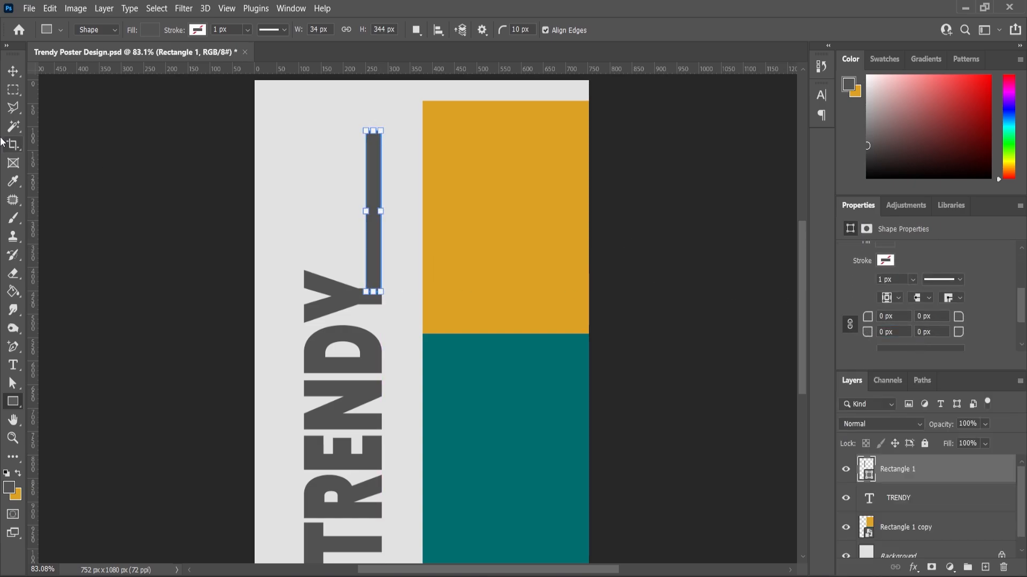
Move the narrow bar to about X 252 px, Y 108 px so its outer edge aligns with the Y's stem
left_click(11, 75)
scroll(371, 297, "up", 5)
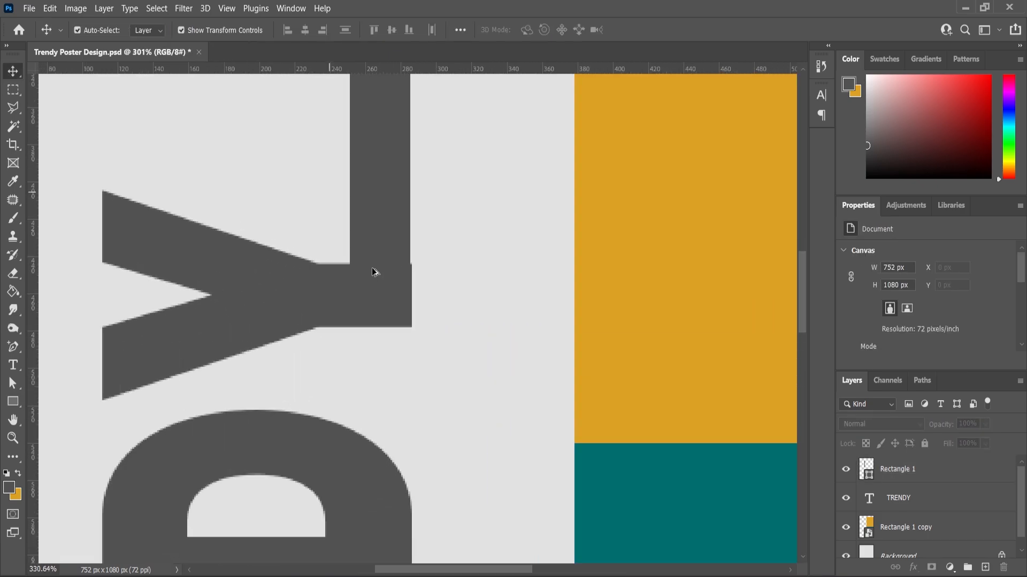
left_click_drag(371, 268, 383, 243)
scroll(391, 273, "down", 6)
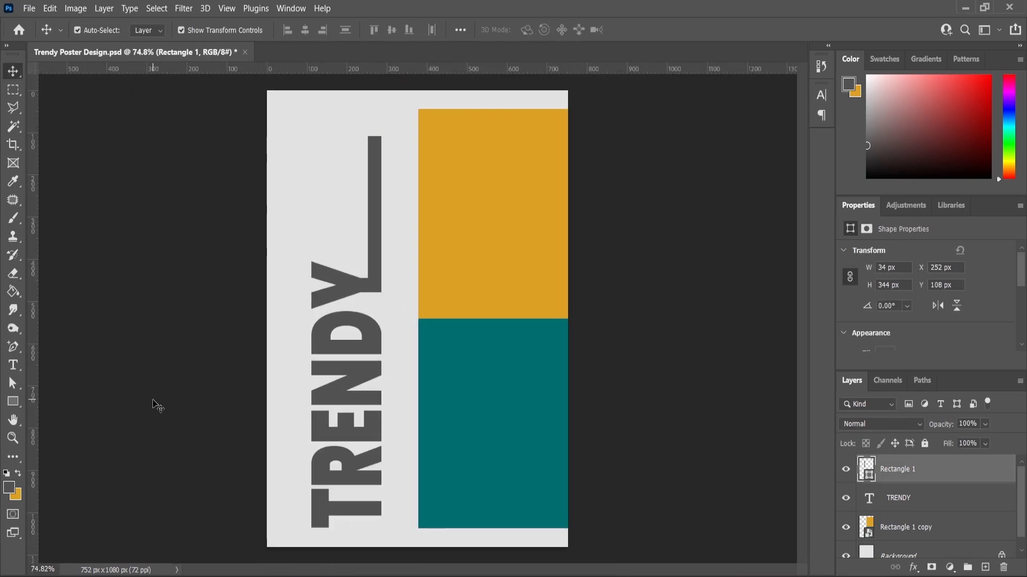
Narrow the bar above the Y to about 82% of its width, keeping its outer edge aligned with the letter
scroll(360, 209, "up", 2)
scroll(359, 209, "up", 3)
left_click_drag(403, 222, 410, 233)
scroll(413, 241, "down", 4)
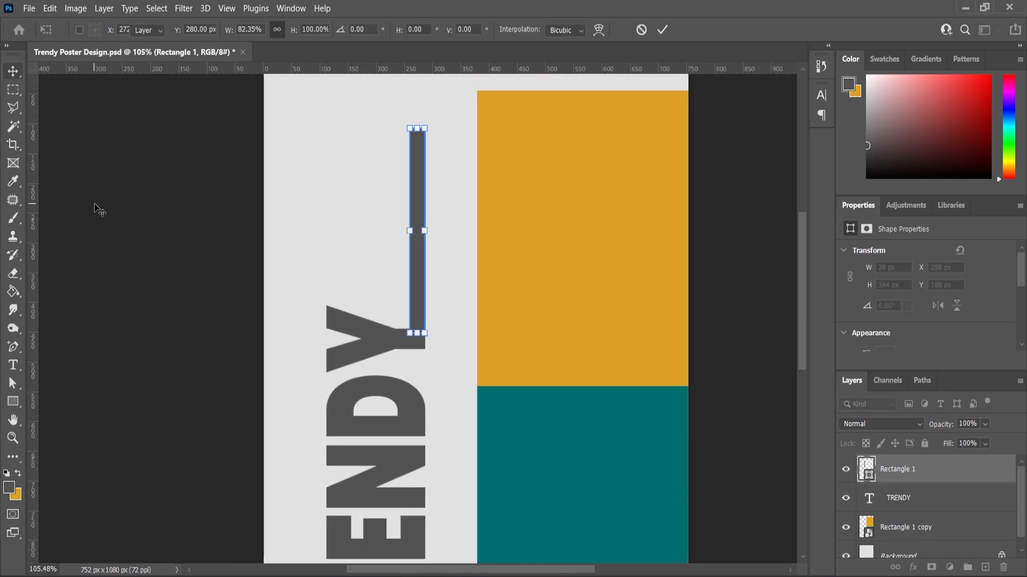
left_click(94, 204)
Add a paragraph text box with lorem ipsum placeholder text across the bar and yellow block, and shorten it around the text
scroll(339, 270, "down", 4)
scroll(378, 350, "up", 1)
left_click(14, 365)
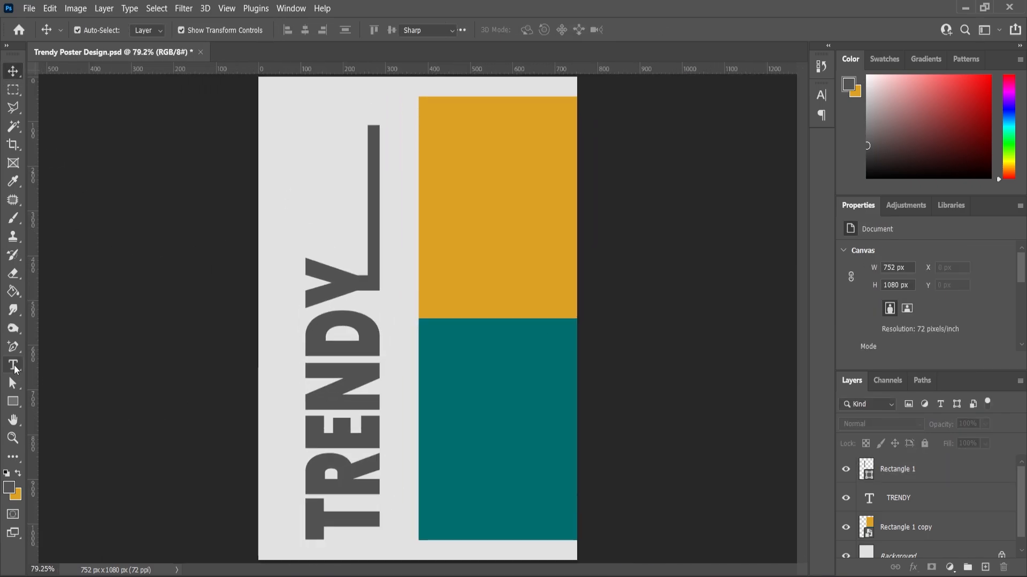
left_click_drag(271, 156, 472, 230)
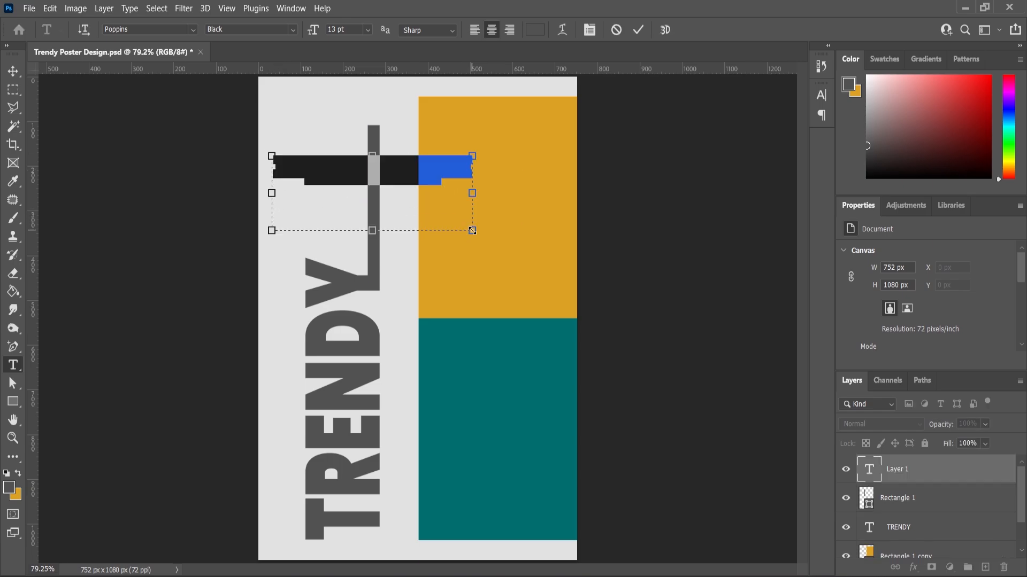
left_click_drag(380, 232, 379, 193)
Set the lorem ipsum paragraph to Poppins Regular at 15 pt, justified with the last line aligned left
left_click(293, 30)
left_click(235, 111)
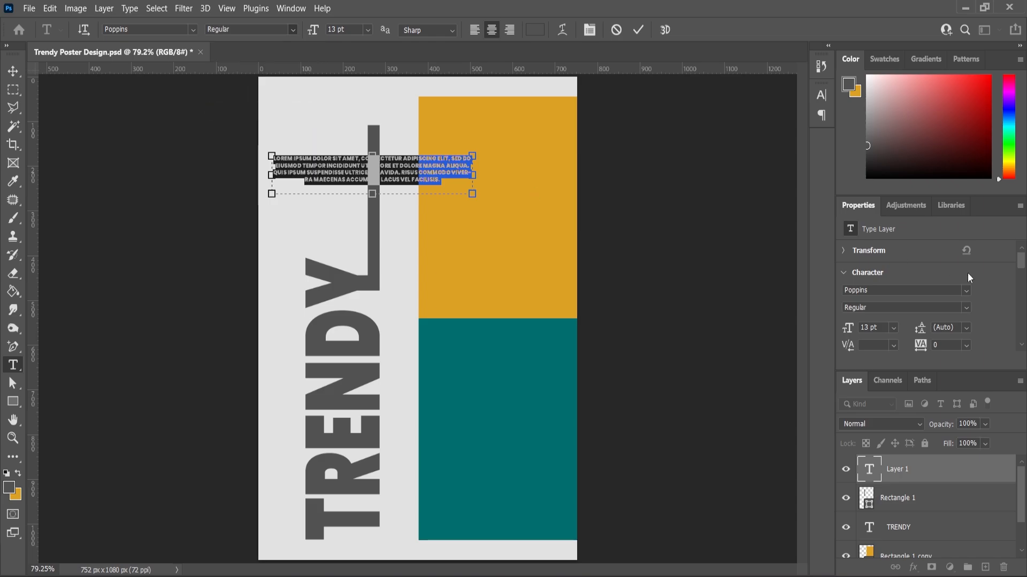
left_click(590, 30)
left_click(728, 89)
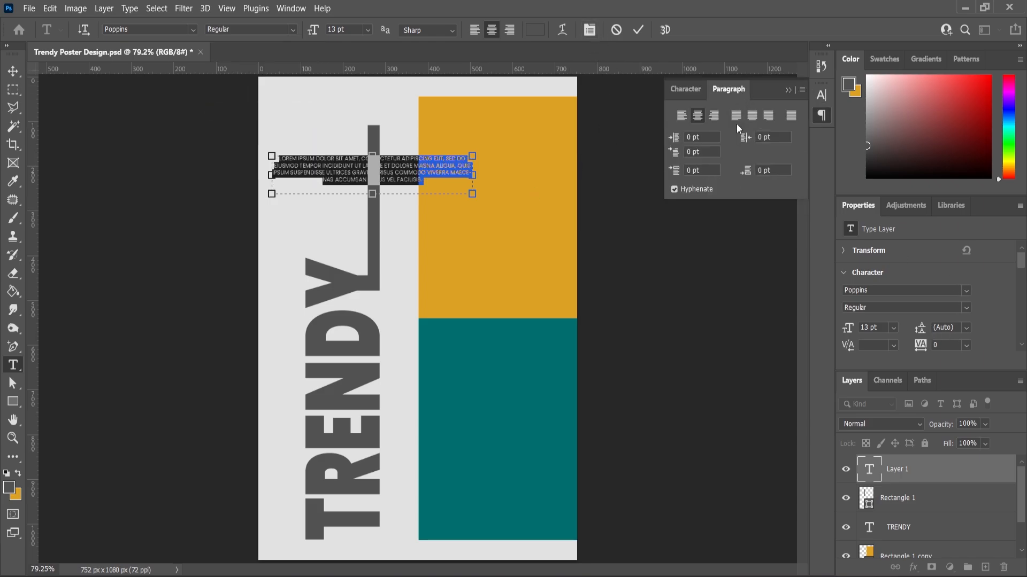
left_click(735, 116)
left_click(584, 30)
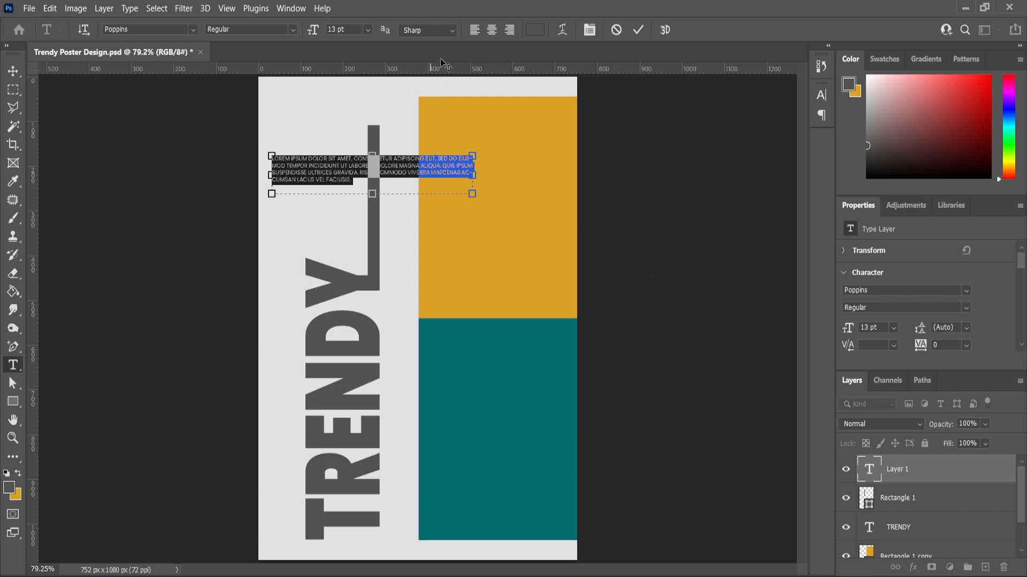
type("15")
key("Return")
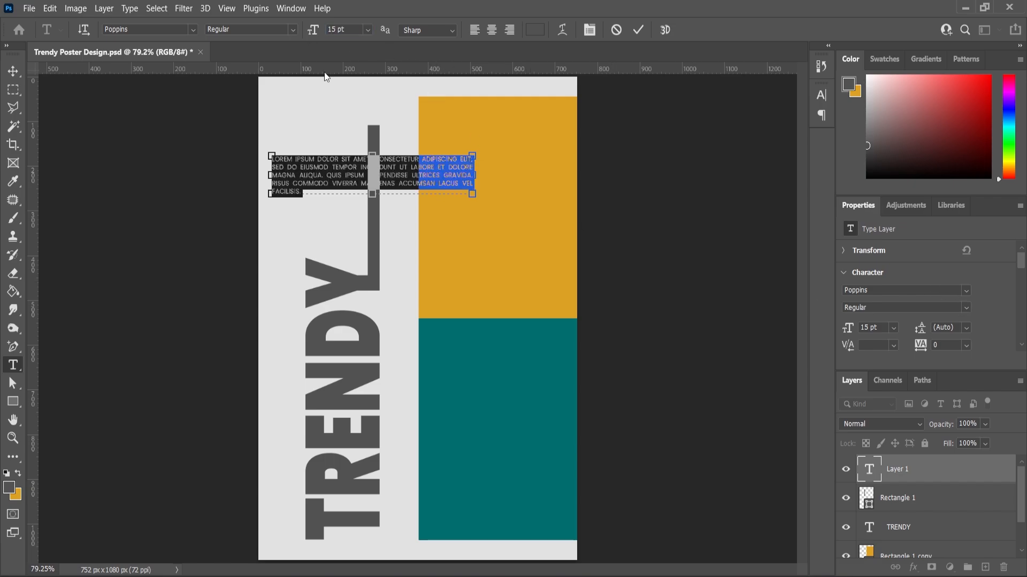
key("ctrl+Return")
Rotate the paragraph 90° counterclockwise and move it beside the narrow bar, to about X 199 px, Y 213 px
key("ctrl+t")
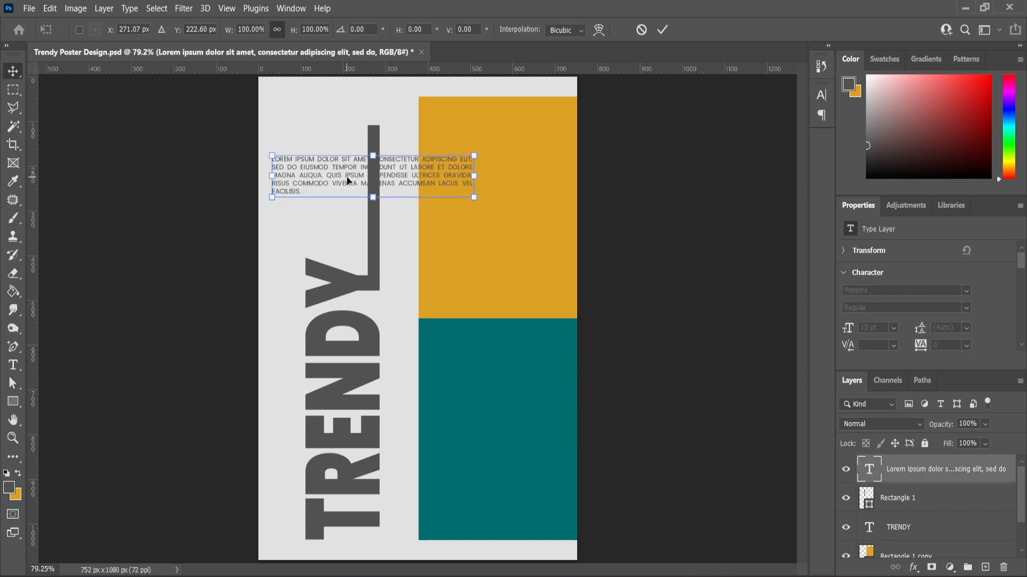
right_click(348, 178)
left_click(412, 434)
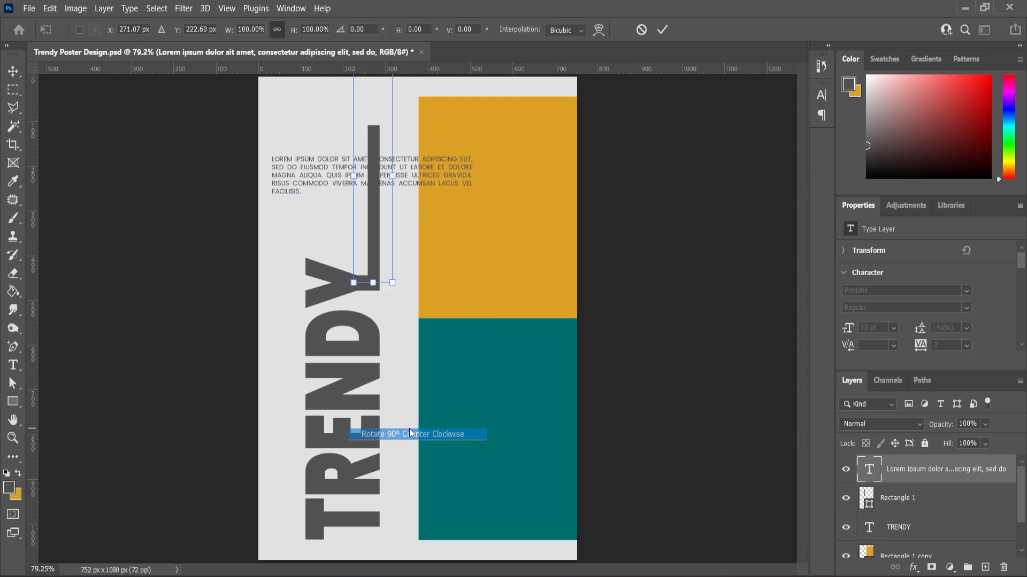
left_click_drag(358, 205, 326, 203)
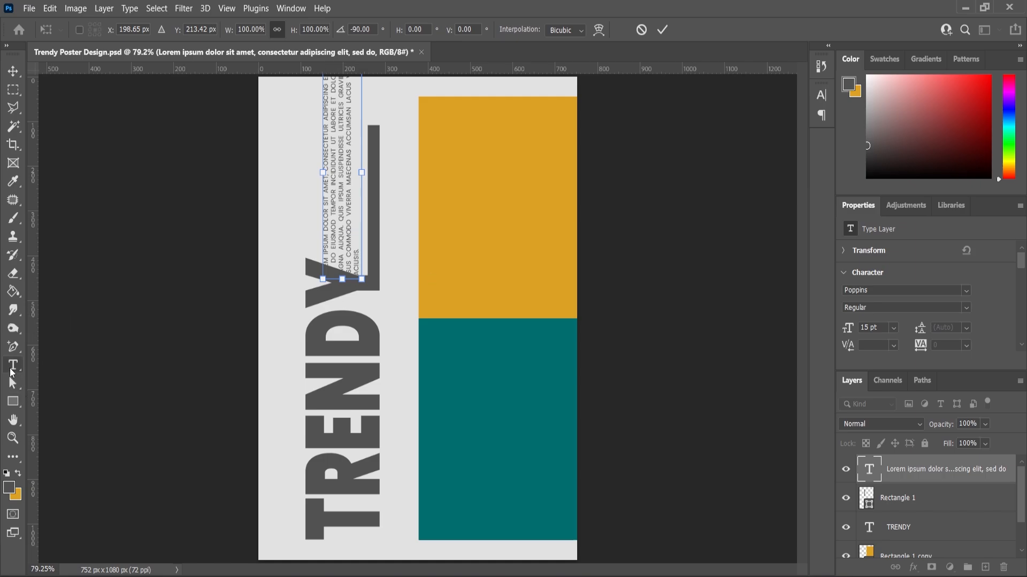
Turn off all caps for the rotated paragraph and shorten its text box to end level with the bar's upper end
left_click(335, 219)
key("ctrl+a")
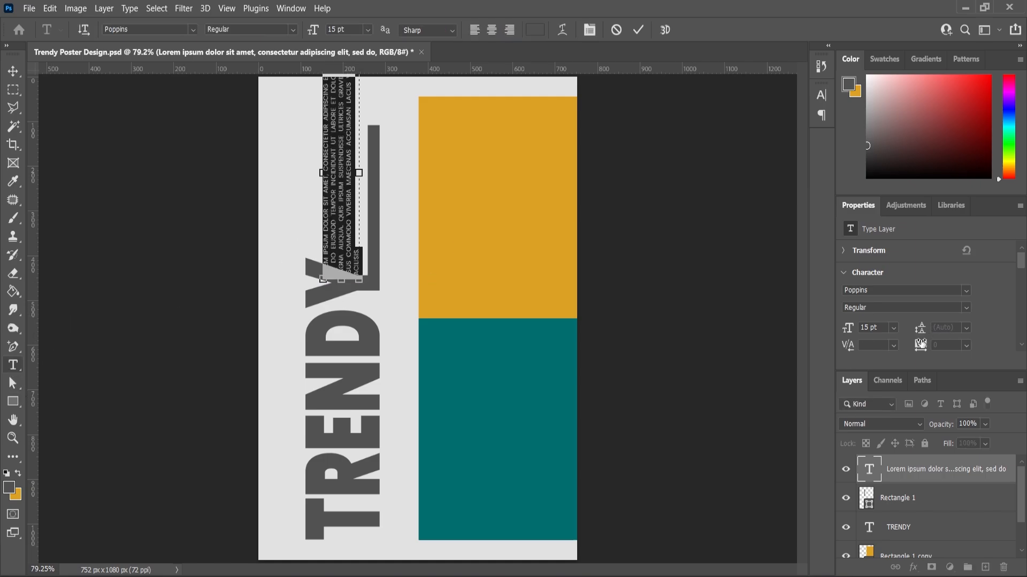
scroll(892, 334, "down", 3)
key("ctrl+shift+k")
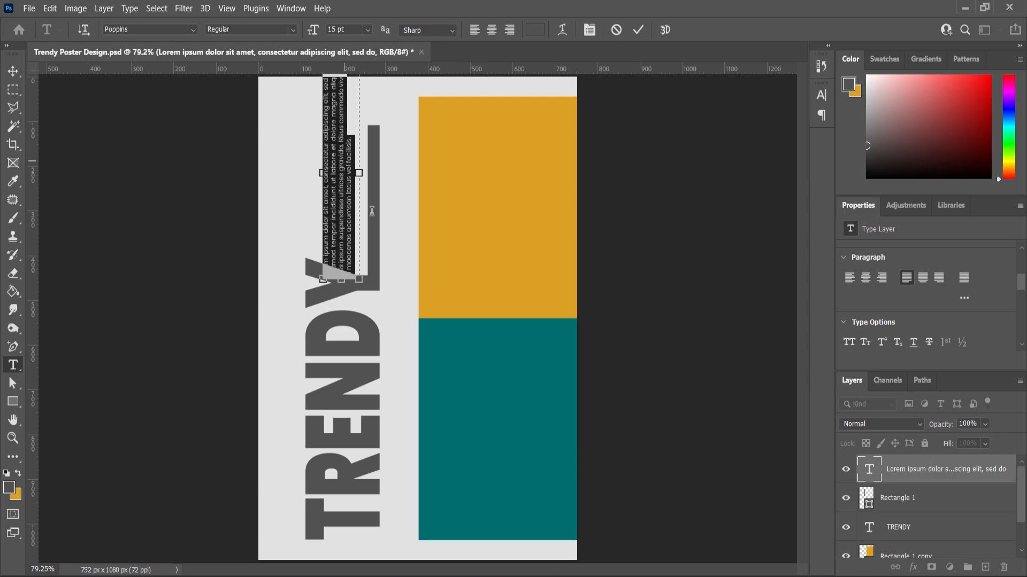
scroll(352, 119, "down", 1)
left_click_drag(348, 95, 351, 136)
left_click(13, 72)
Move the paragraph into the space above the Y beside the bar, to about X 202 px, Y 242 px
scroll(368, 226, "up", 5)
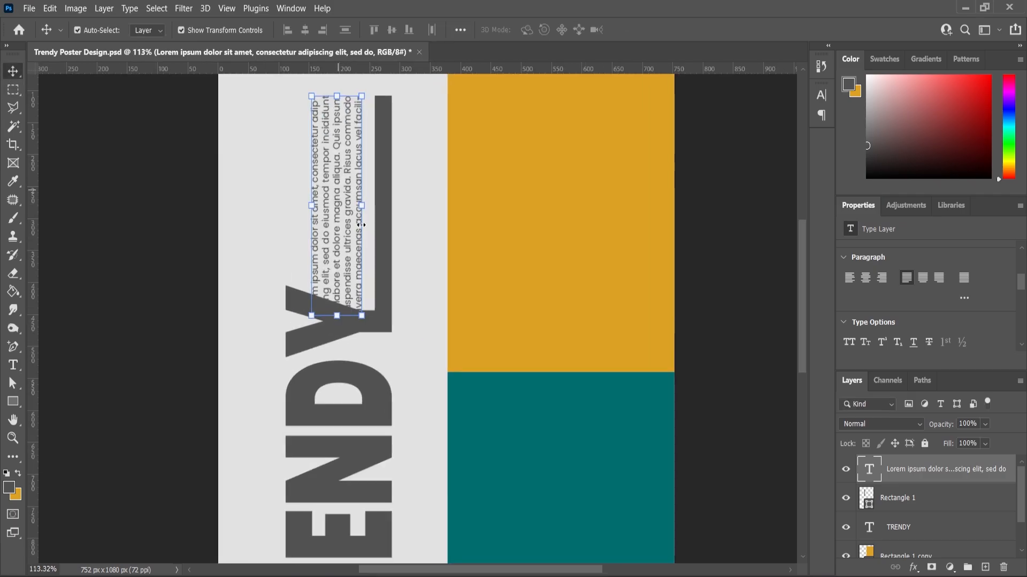
left_click_drag(340, 235, 343, 207)
scroll(395, 315, "down", 2)
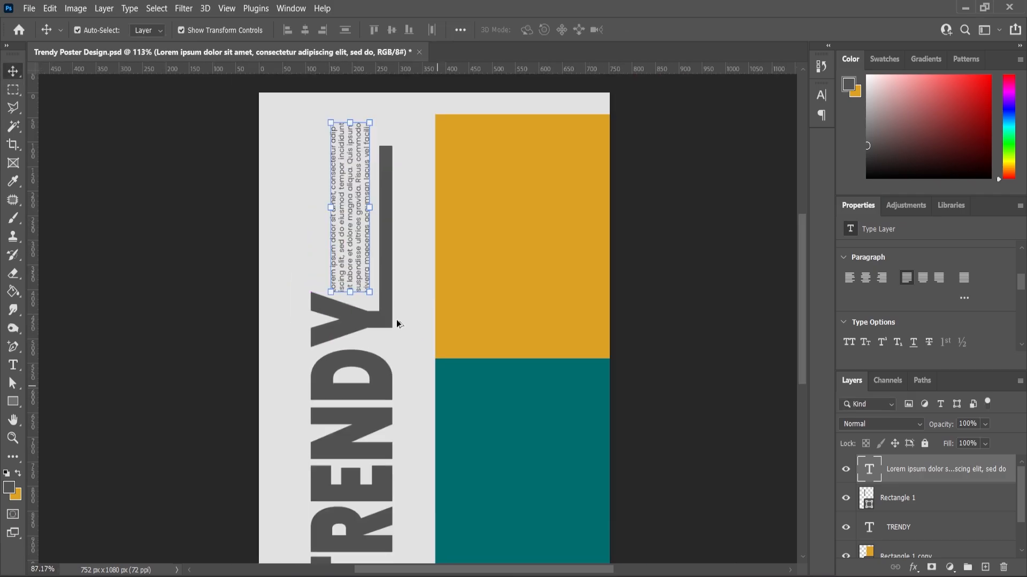
scroll(337, 184, "up", 3)
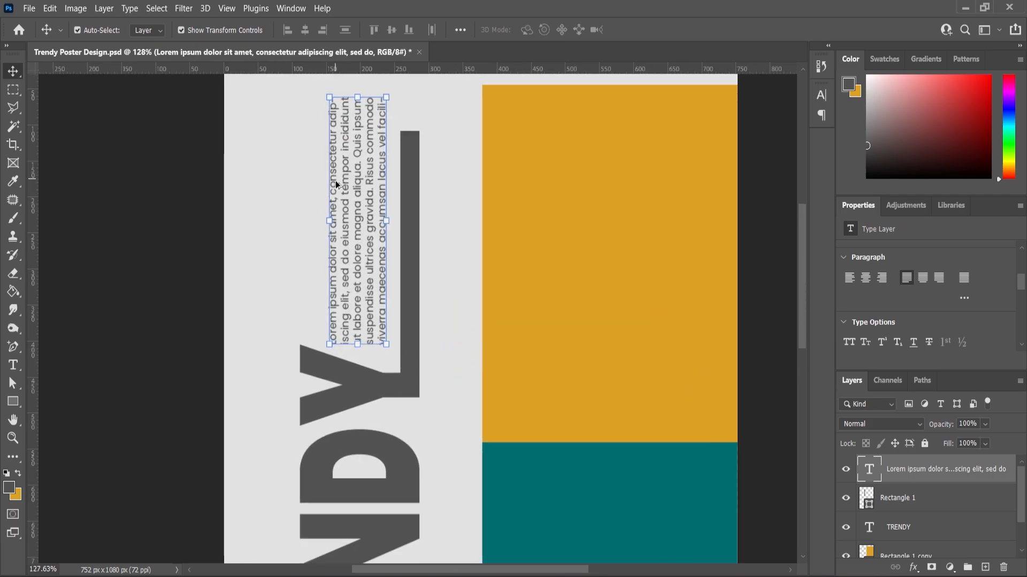
mouse_move(360, 229)
left_mouse_down()
mouse_move(366, 237)
mouse_move(355, 230)
left_mouse_up()
scroll(342, 225, "down", 3)
scroll(278, 213, "down", 1)
left_click(278, 214)
scroll(431, 192, "up", 3)
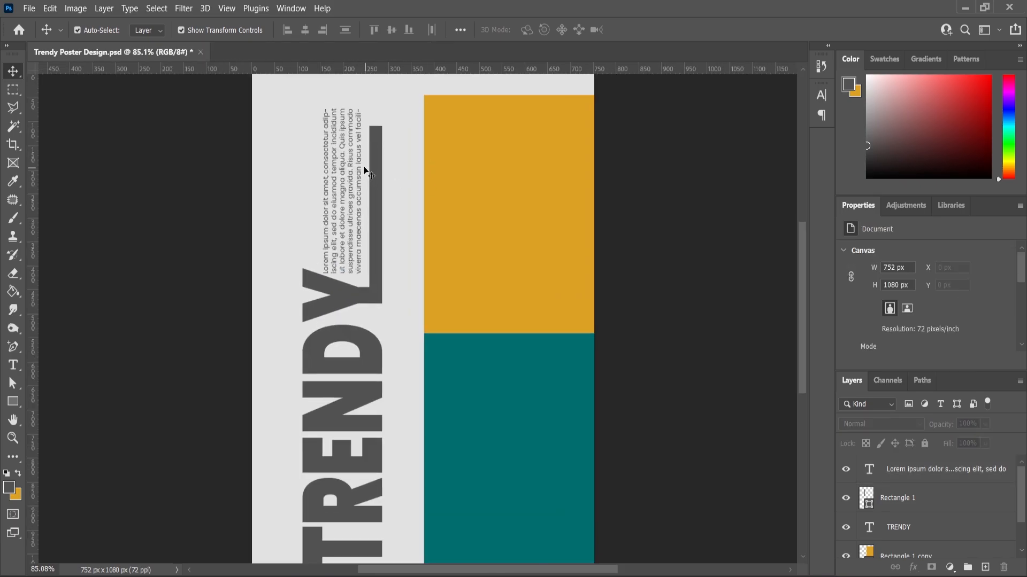
left_click(361, 168)
key("ctrl+t")
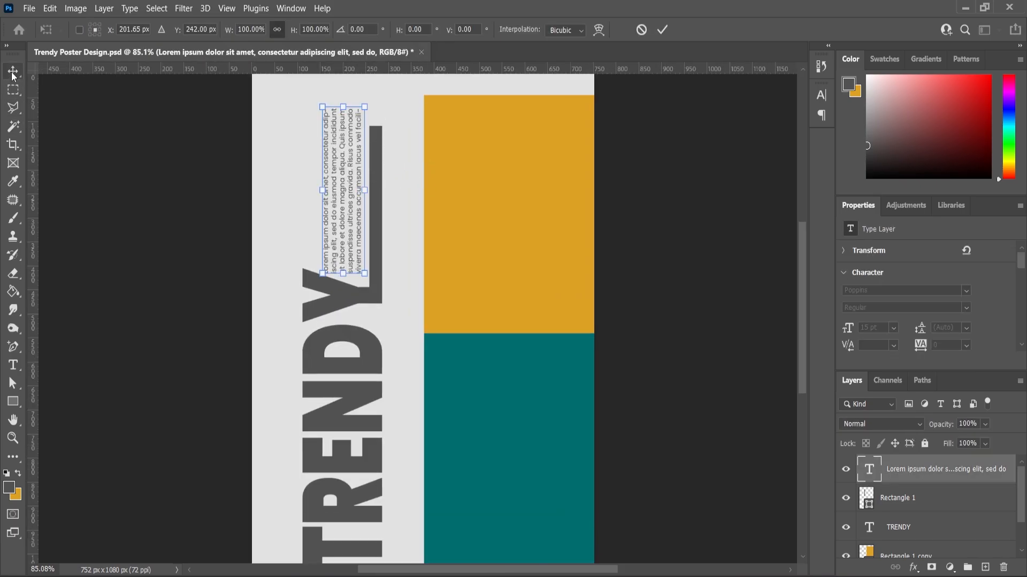
key("Return")
Stretch the bar above the Y upward to about 110.5% of its height, level with the paragraph's upper edge
left_click(379, 161)
key("ctrl+t")
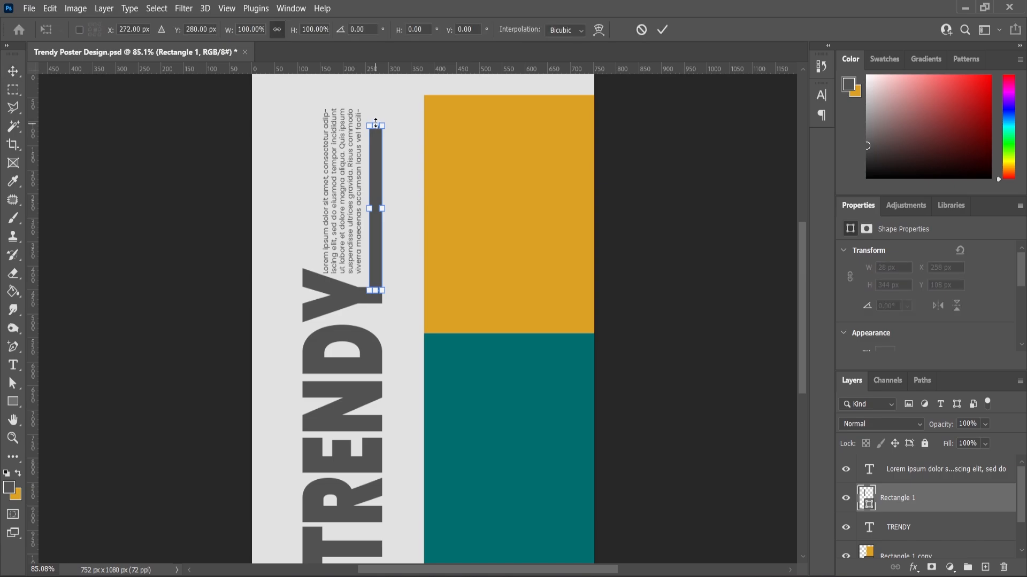
left_click_drag(376, 124, 375, 109)
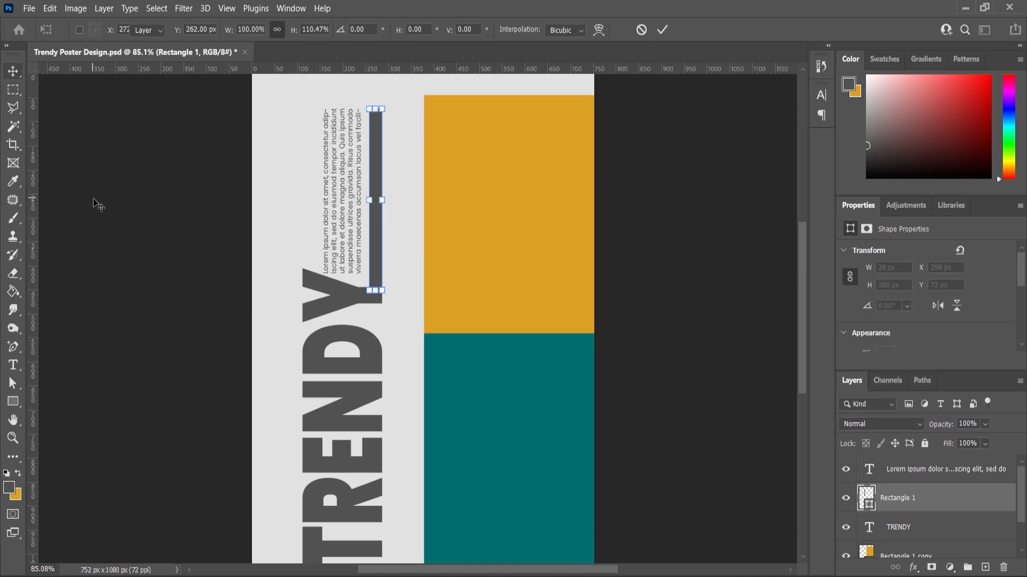
key("Return")
Scale the TRENDY title, bar and paragraph together to about 102.5% and nudge them into place on the grey area
scroll(98, 205, "down", 3)
left_click_drag(213, 133, 394, 489)
scroll(398, 339, "up", 2)
left_click_drag(385, 114, 388, 109)
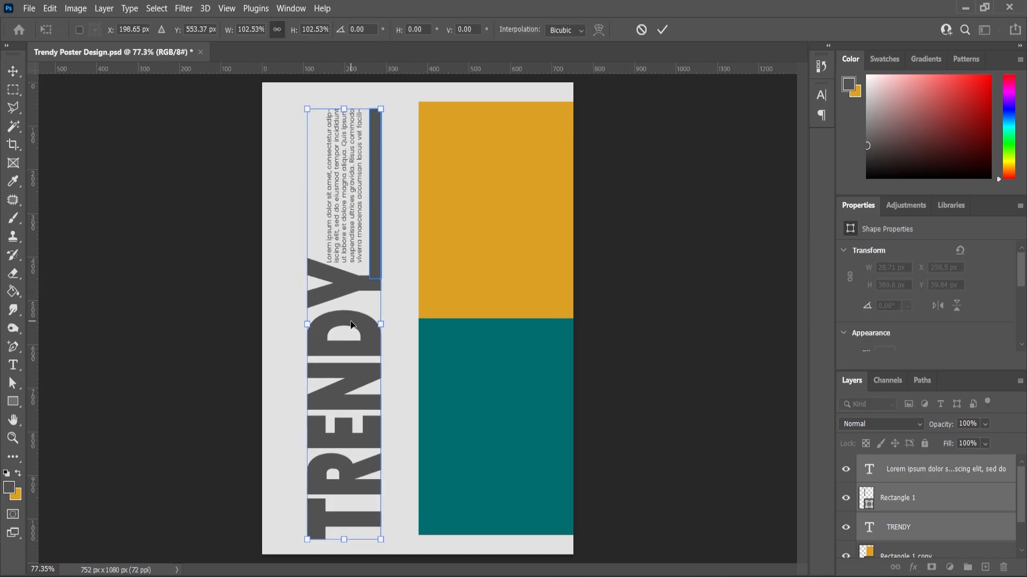
left_click_drag(351, 325, 352, 327)
left_click(86, 194)
Add the text FASHION on the teal block in white (ffffff) and enlarge it to about 483%
scroll(120, 266, "down", 2)
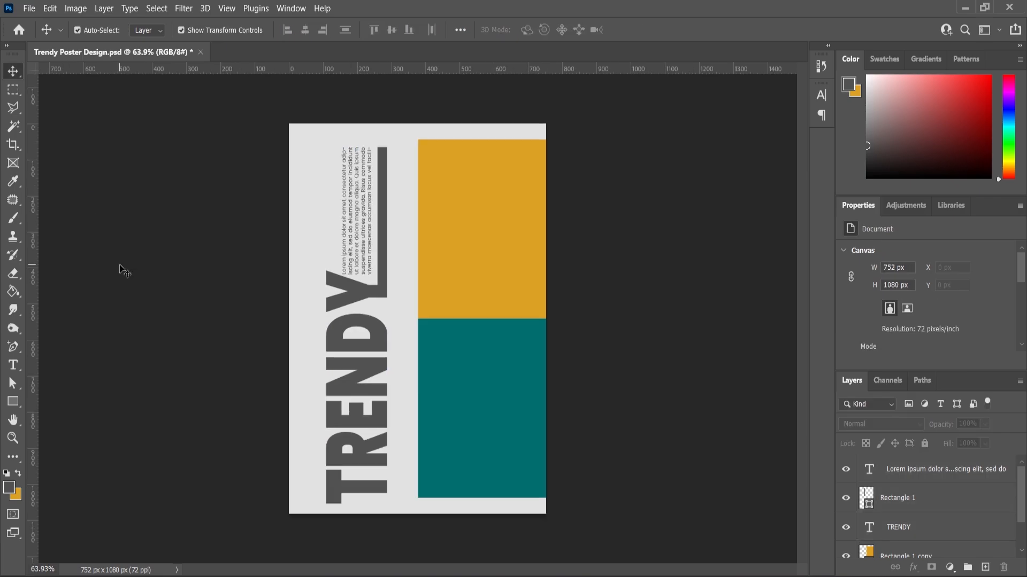
left_click(12, 369)
left_click(458, 380)
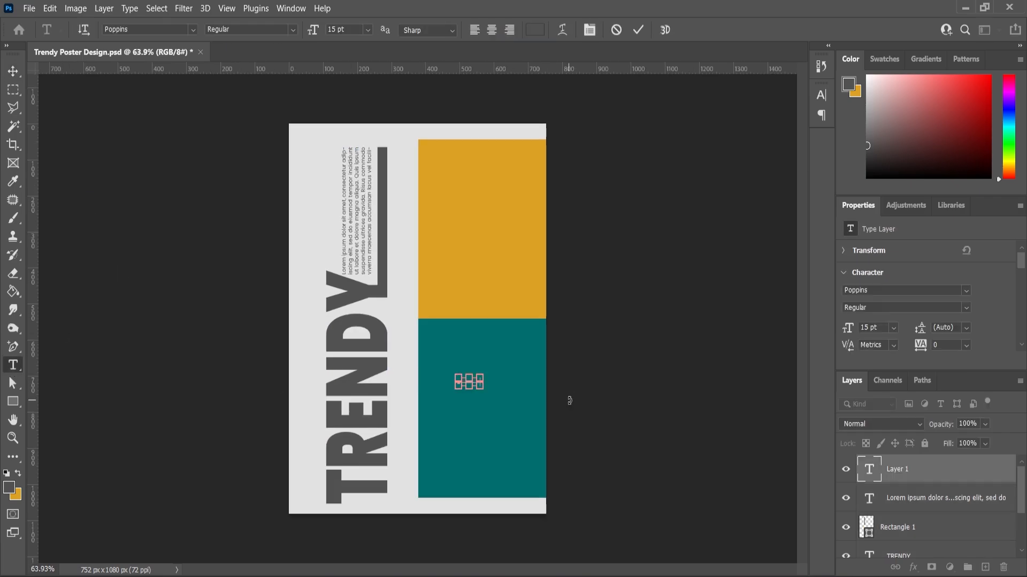
left_click(13, 490)
type("ffffff")
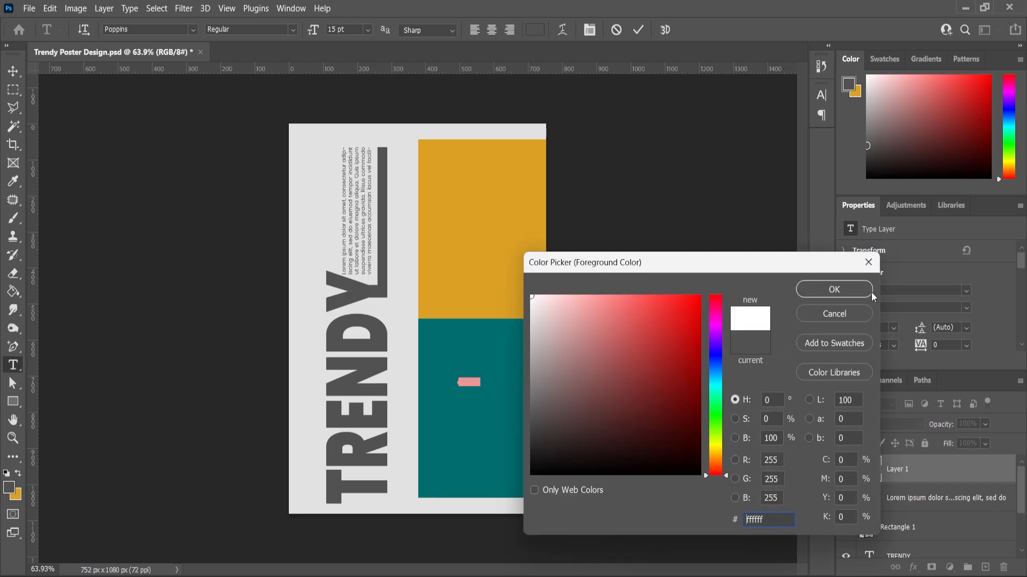
key("Return")
left_click(13, 72)
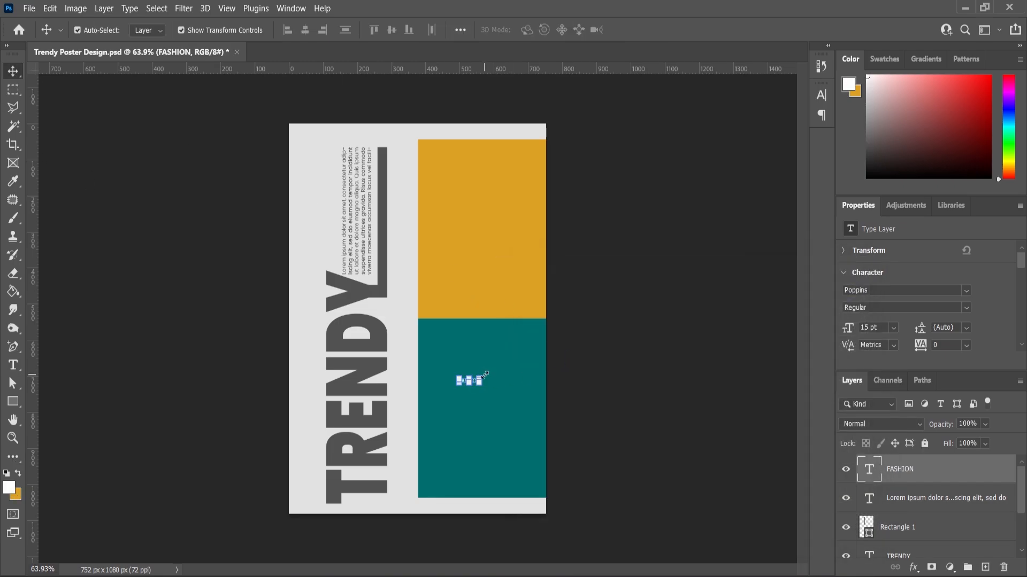
left_click_drag(483, 376, 521, 357)
key("Return")
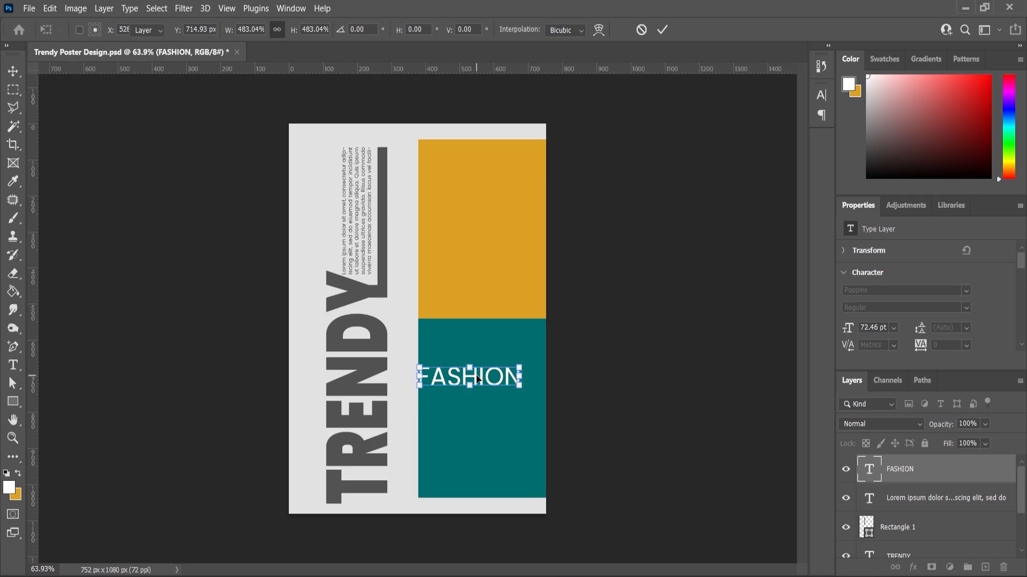
Change the font style of the word FASHION to Poppins Black
key("t")
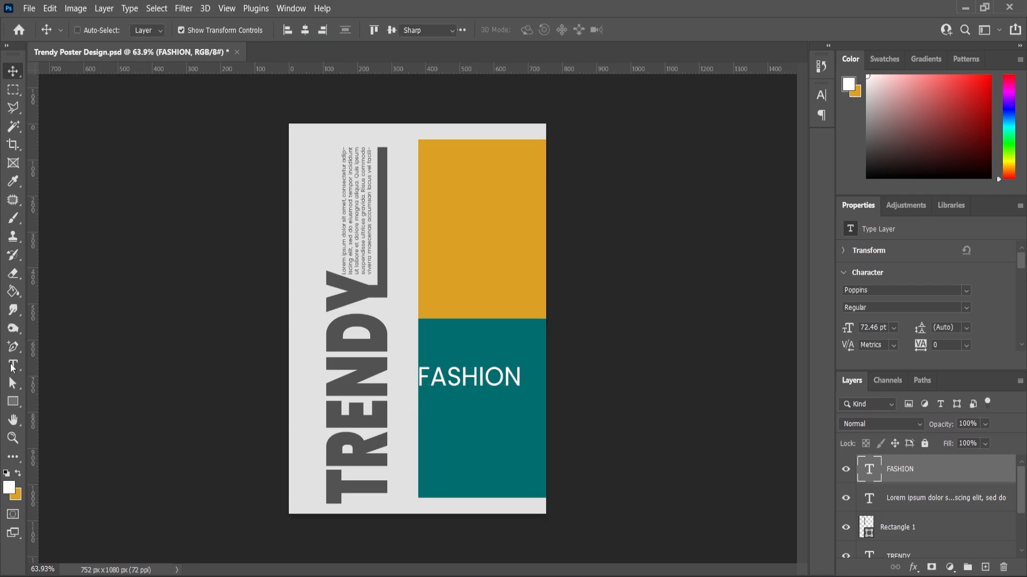
key("ctrl+a")
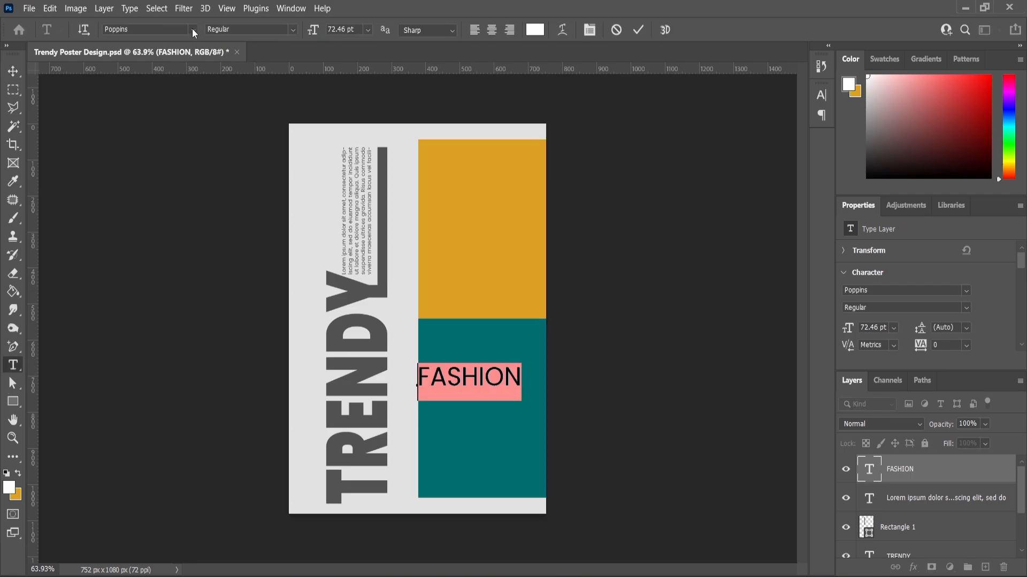
left_click(292, 30)
left_click(230, 223)
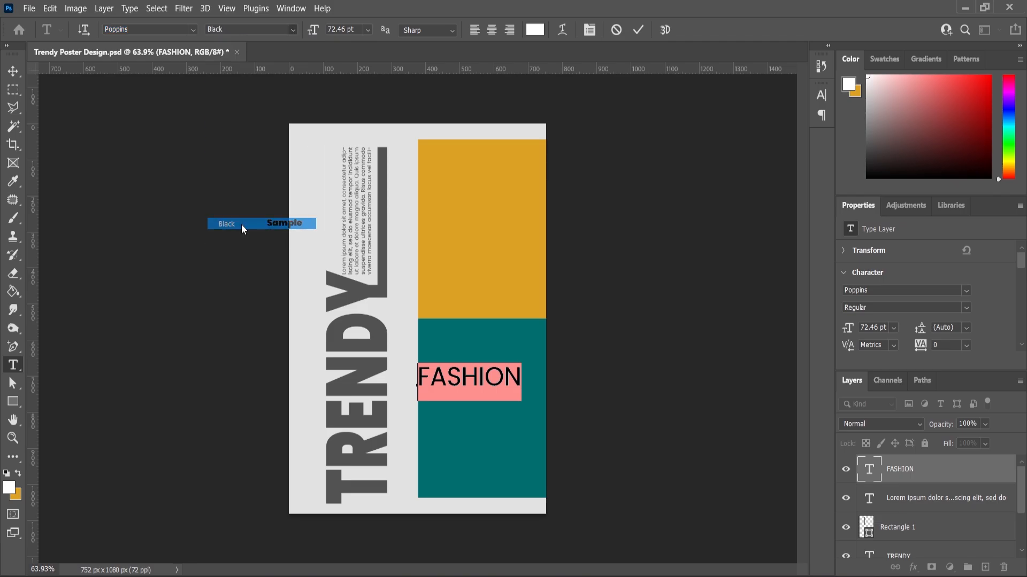
key("ctrl+Return")
Rotate FASHION 90° counterclockwise, enlarge it to about 190 pt and place it across the yellow and teal blocks
key("ctrl+t")
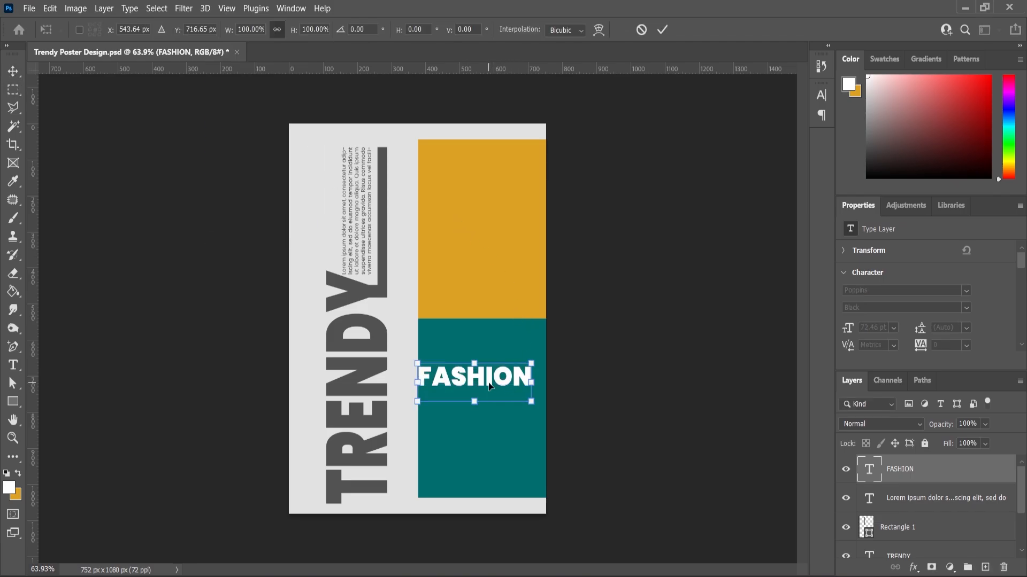
right_click(489, 386)
left_click(546, 342)
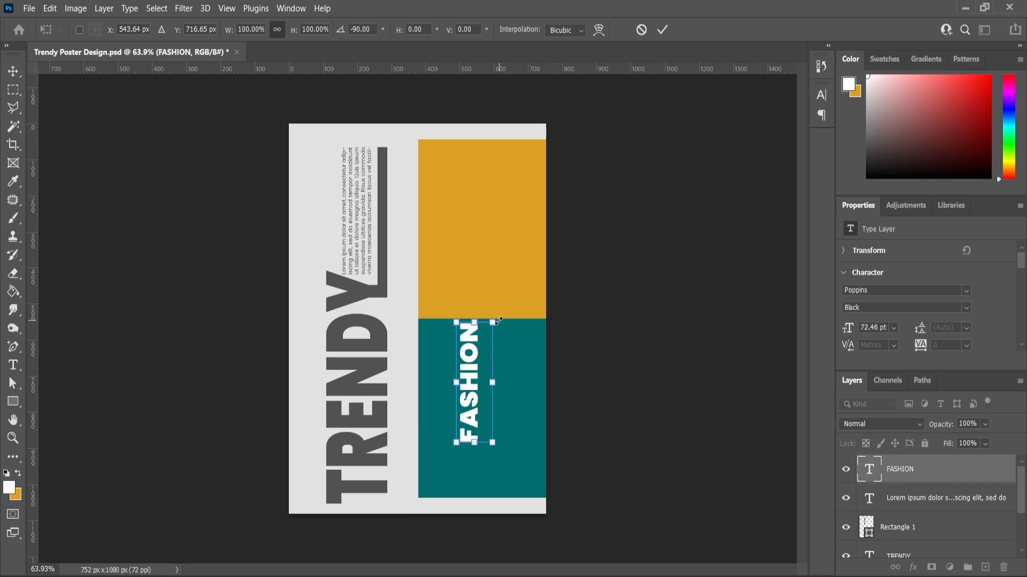
left_click_drag(493, 325, 527, 245)
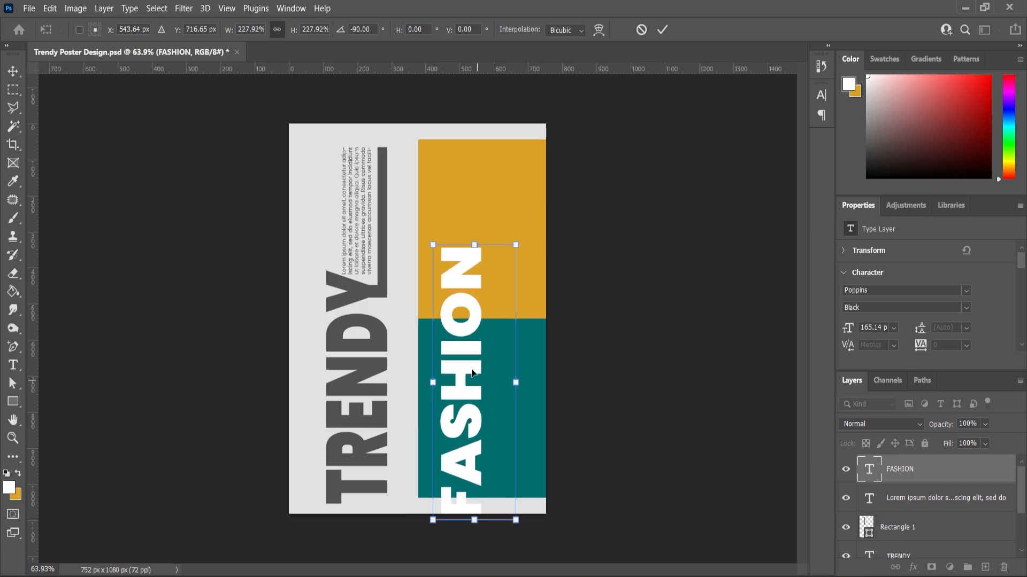
left_click_drag(472, 372, 494, 327)
left_click_drag(538, 200, 541, 192)
left_click_drag(485, 363, 484, 350)
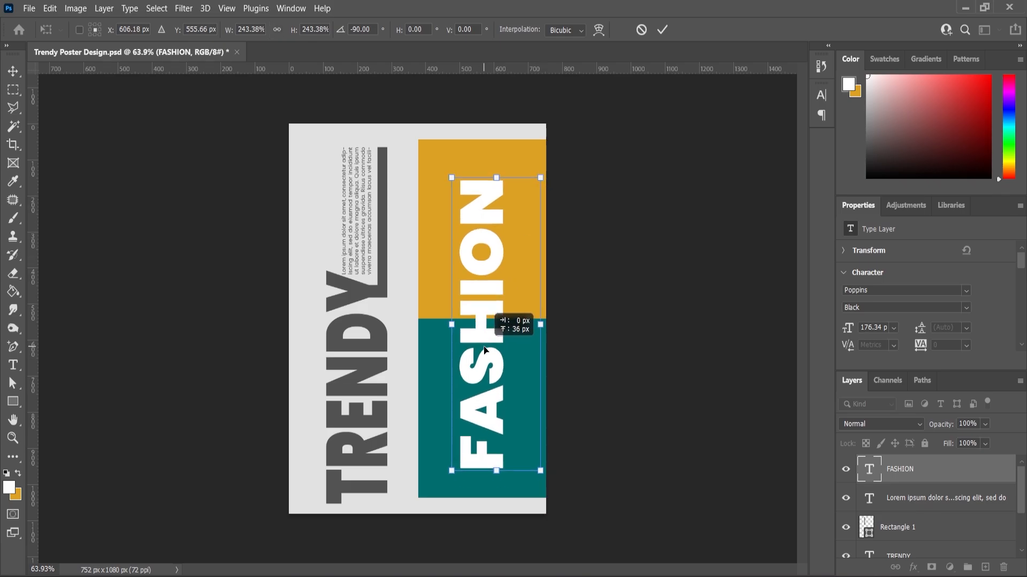
left_click_drag(541, 175, 544, 164)
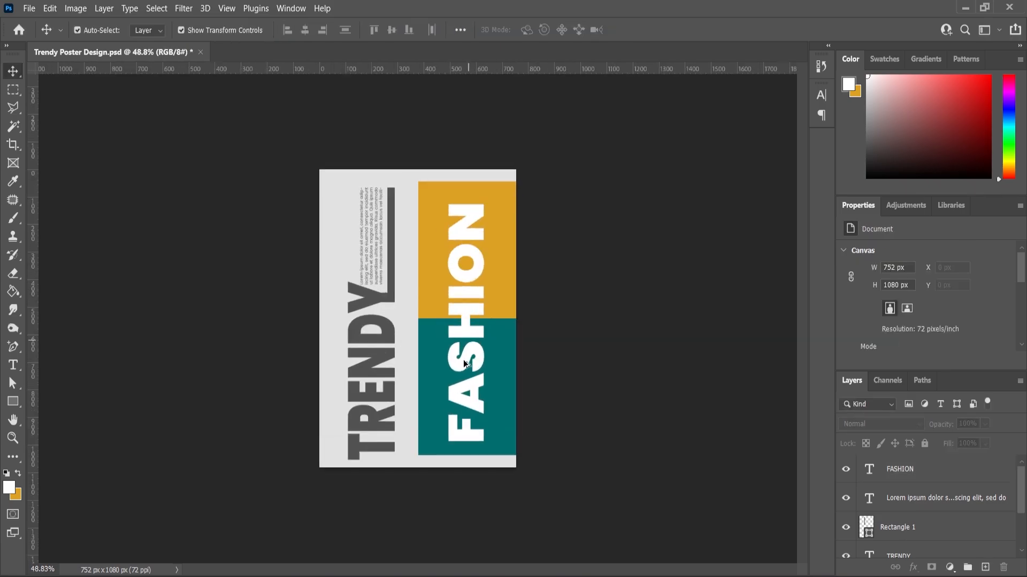
Replace the word FASHION with DESIGN
left_click(464, 362)
double_click(463, 364)
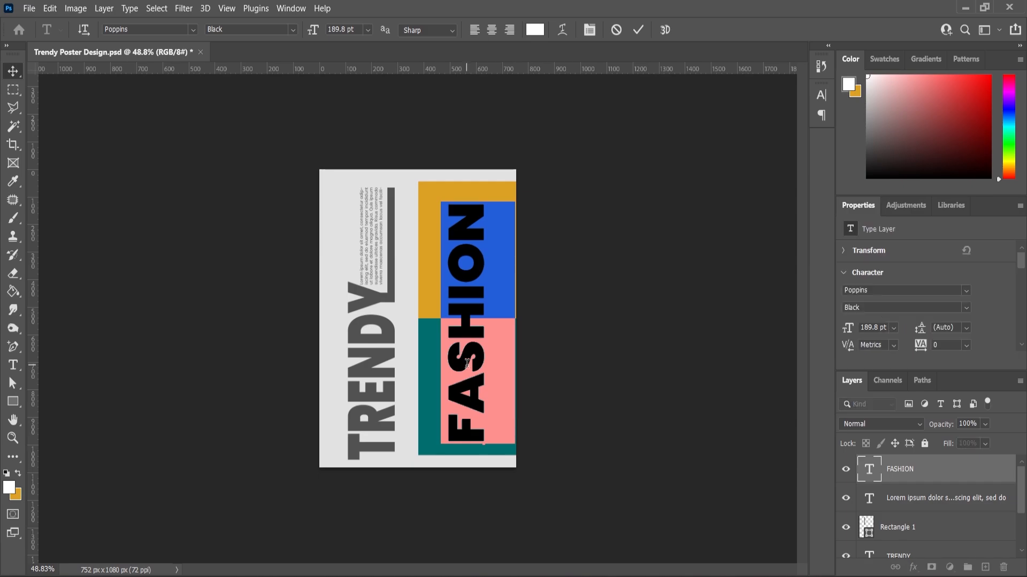
type("DEIGN")
double_click(467, 364)
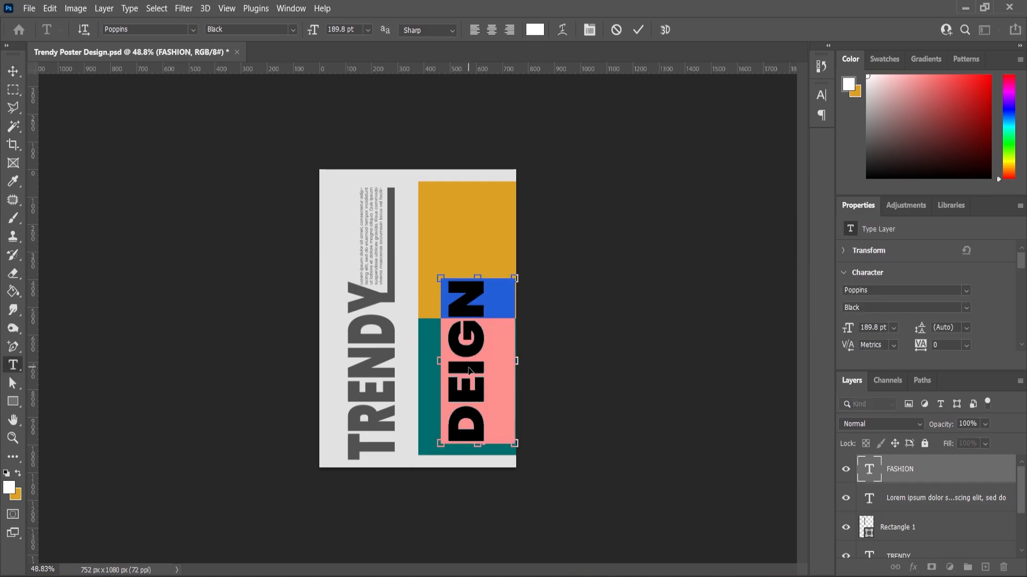
type("DESIGN")
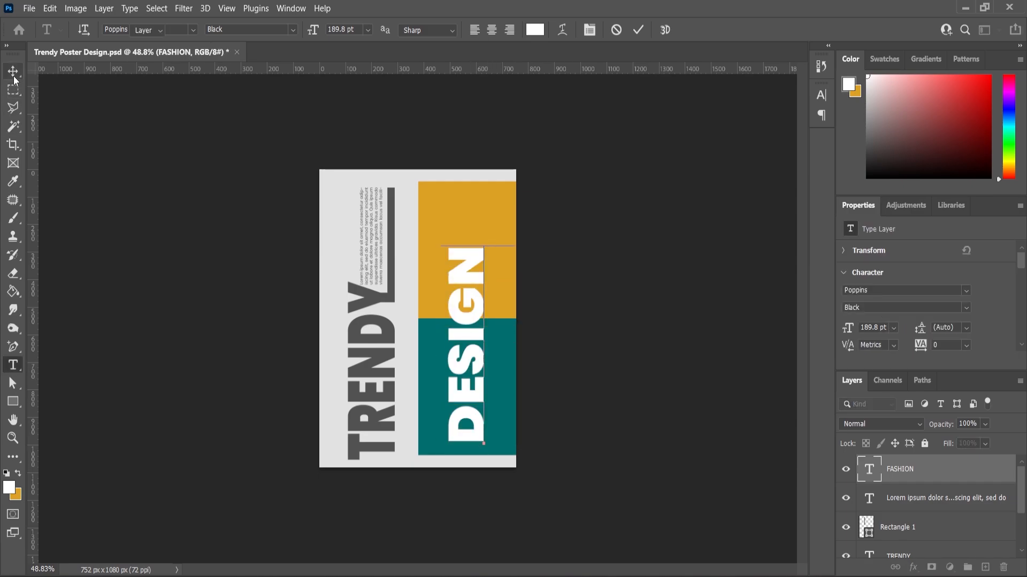
key("ctrl+Return")
Scale DESIGN to about 87% and move it to about X 606 px, Y 554 px, across the yellow and teal blocks
key("ctrl+t")
left_click_drag(515, 242, 509, 259)
left_click_drag(475, 338, 475, 316)
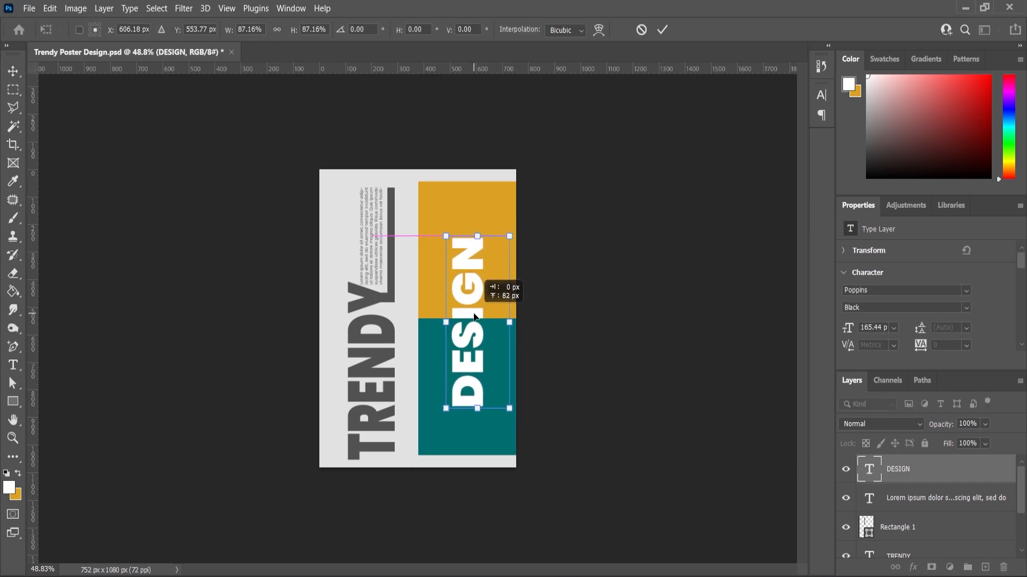
key("Return")
Align the vertical DESIGN text with the vertical centre of the yellow and teal blocks
left_click(472, 213)
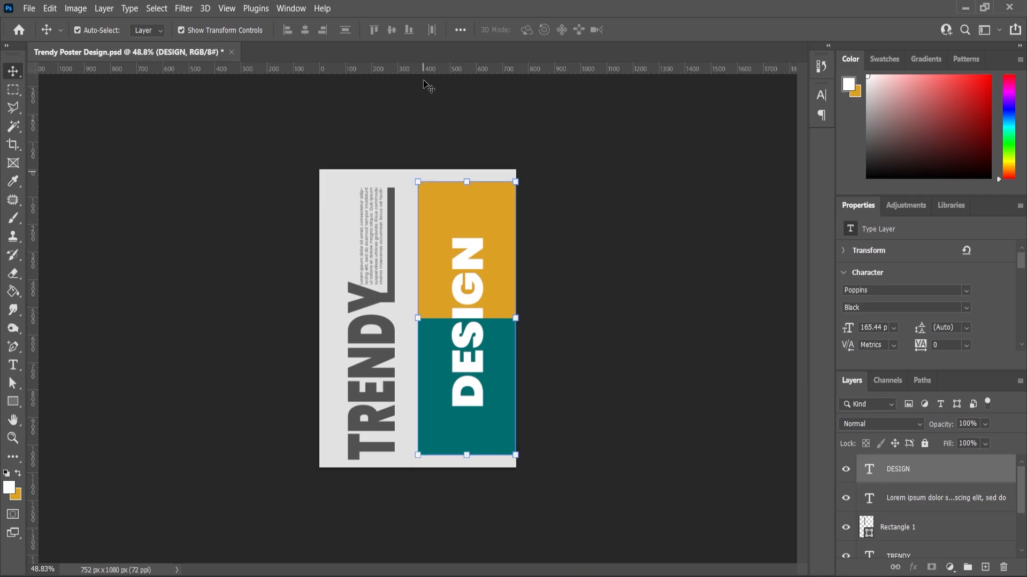
left_click(392, 30)
left_click(380, 75)
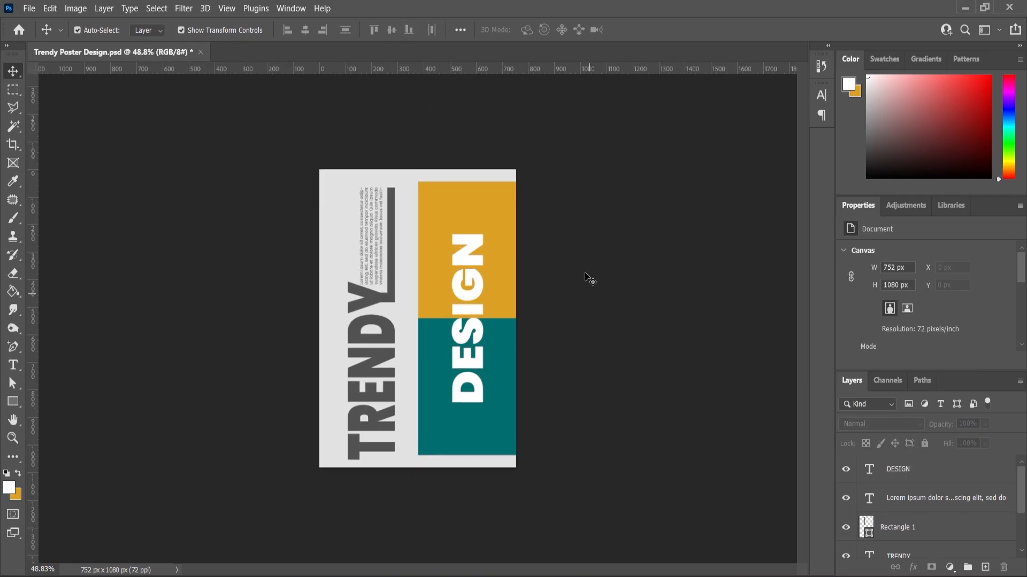
scroll(588, 278, "up", 1)
Open the portrait photo as a separate document and isolate the woman with Select Subject, output as a layer mask
key("alt+Tab")
left_click_drag(156, 156, 463, 54)
left_click(18, 90)
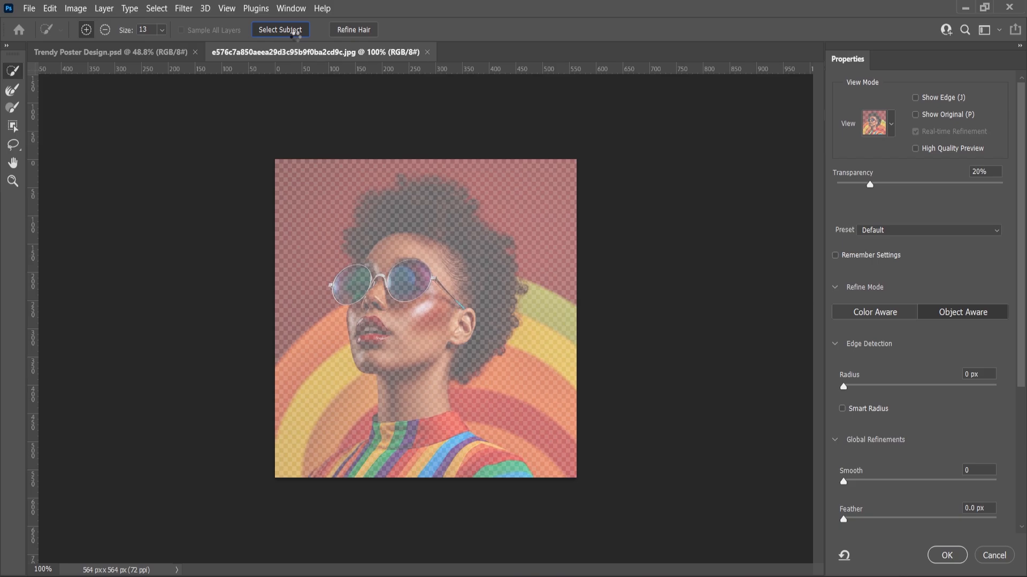
left_click(280, 30)
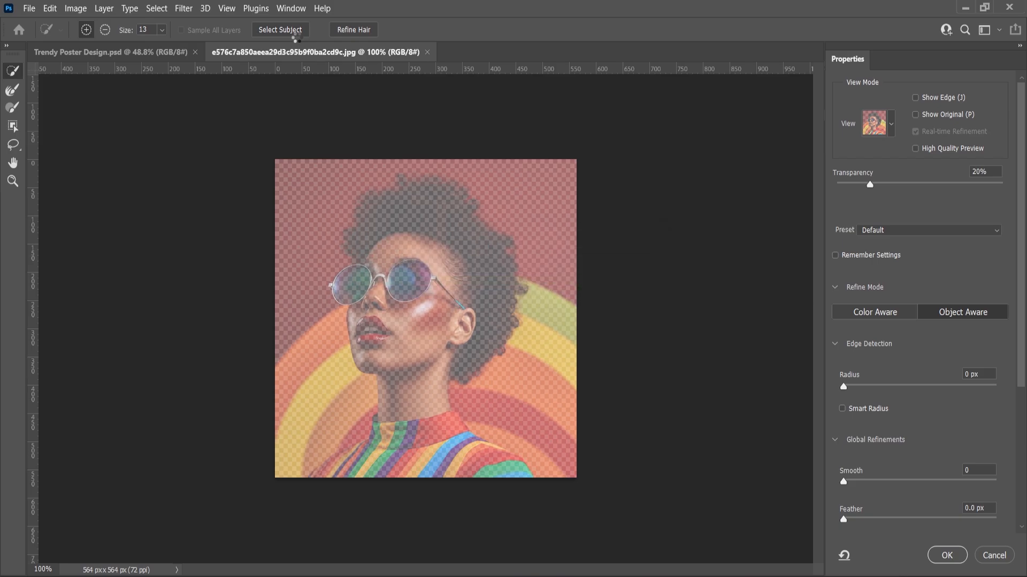
left_click(946, 555)
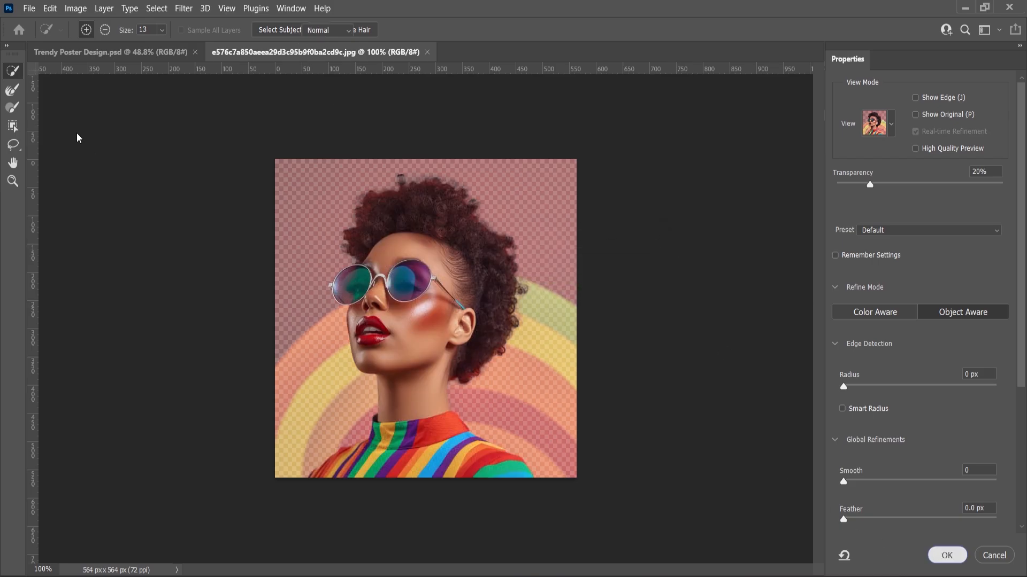
Bring the masked woman into Trendy Poster Design.psd and place her over the teal block at about X 288 px, Y 490 px
left_click(13, 70)
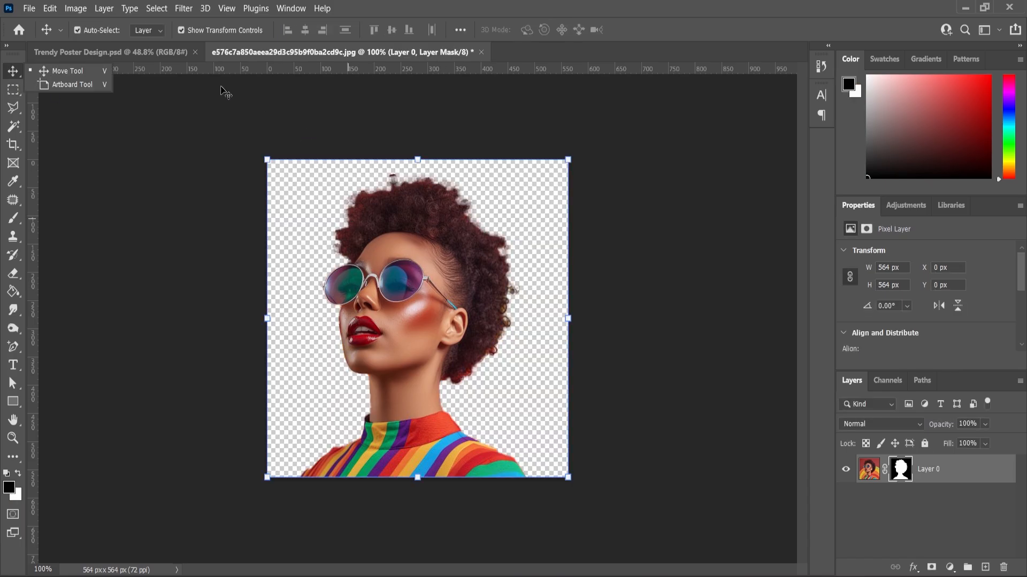
left_click(110, 52)
left_click(505, 402, "ctrl")
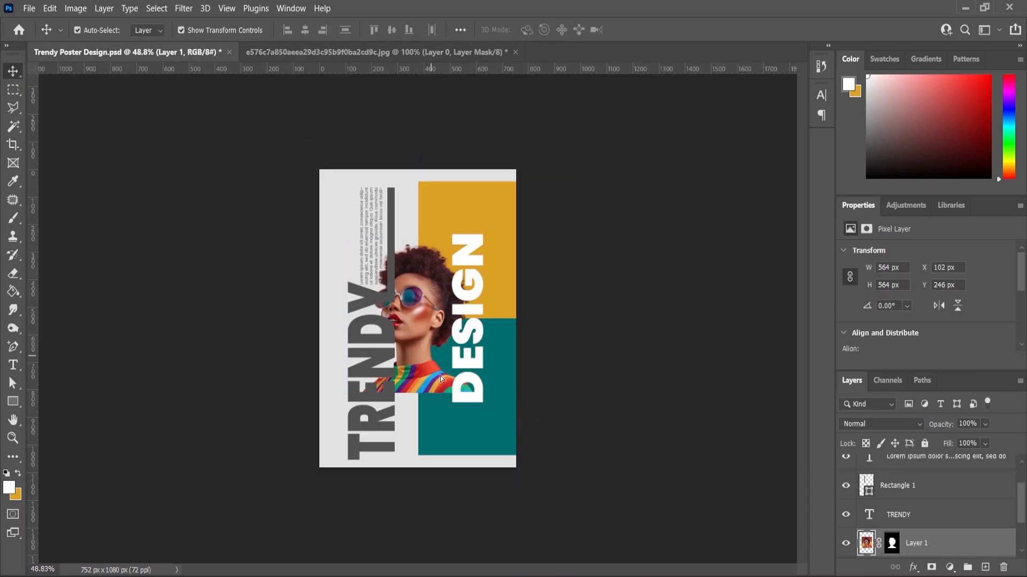
left_click_drag(487, 299, 487, 392)
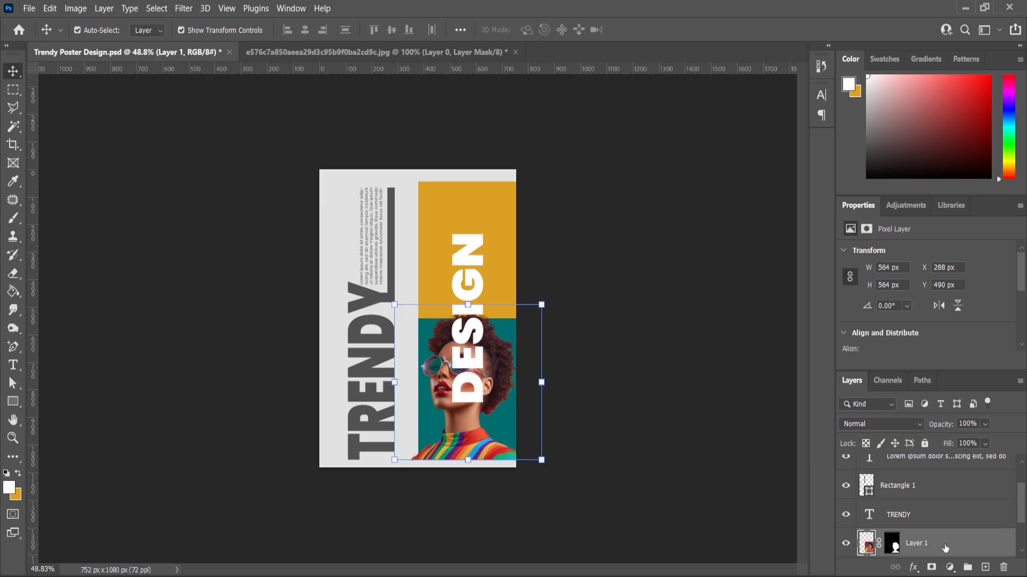
Move the portrait layer above all the others and enlarge it proportionally to about 699 × 699 px, in front of DESIGN
left_click_drag(944, 546, 929, 463)
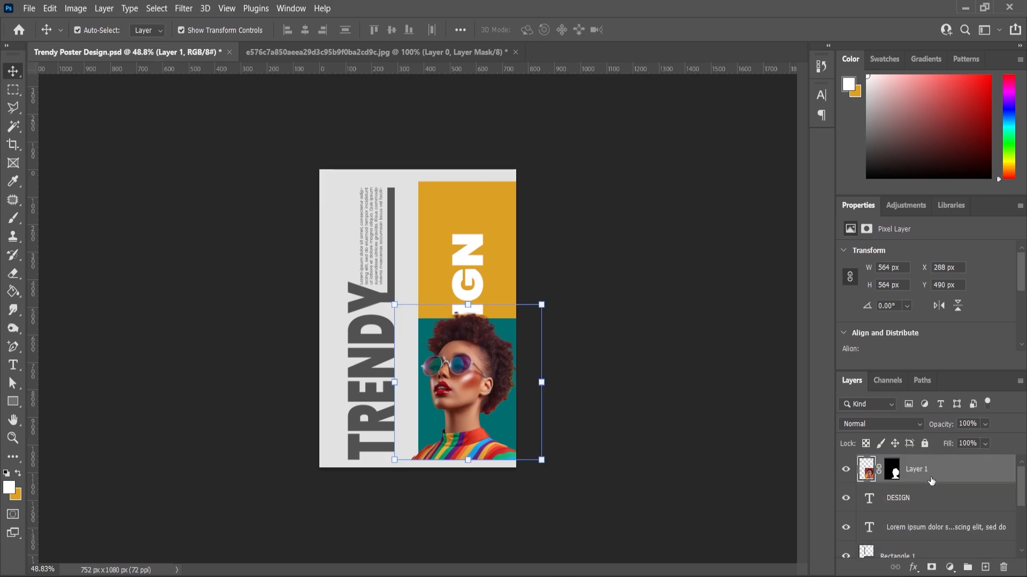
key("ctrl+plus")
left_click_drag(587, 305, 606, 277)
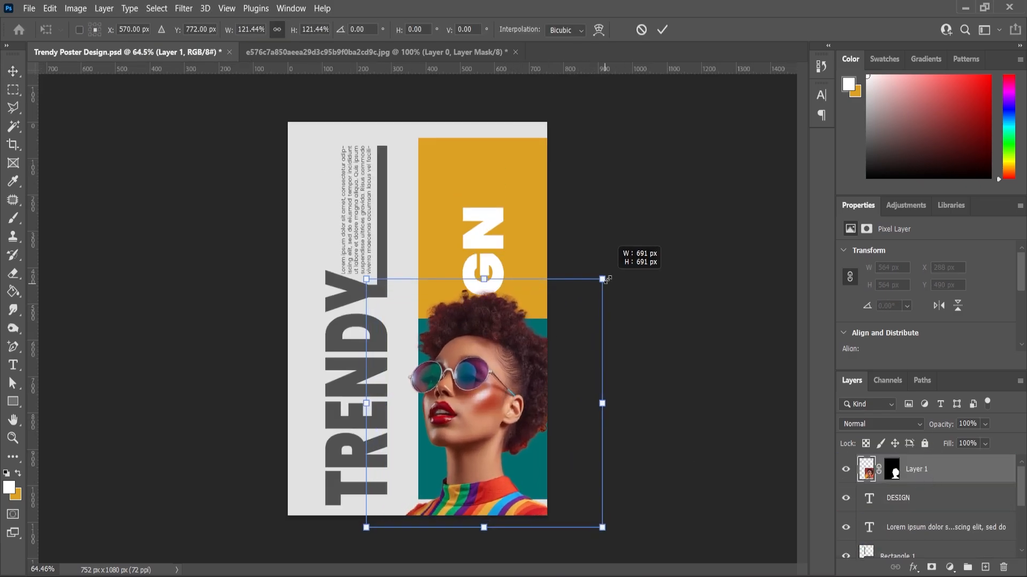
left_click_drag(471, 406, 509, 375)
key("Return")
left_click(66, 164)
key("ctrl+0")
Enlarge DESIGN to about 170 pt and shift it toward the blocks' left edge, partly behind the woman
left_click(503, 216)
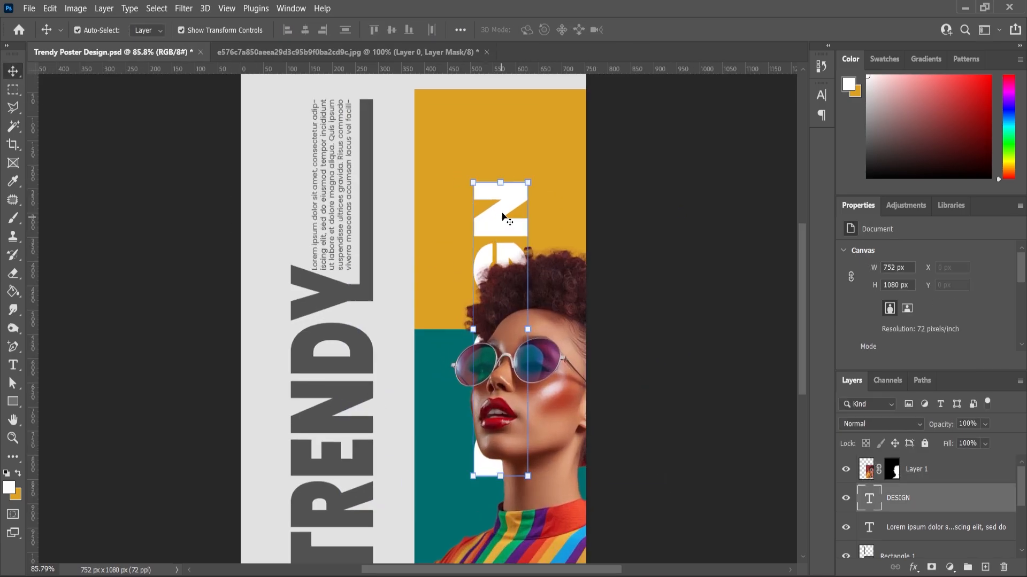
left_click_drag(501, 217, 480, 217)
left_click_drag(509, 179, 512, 174)
left_click_drag(486, 235, 482, 236)
left_click(12, 71)
left_click(410, 275)
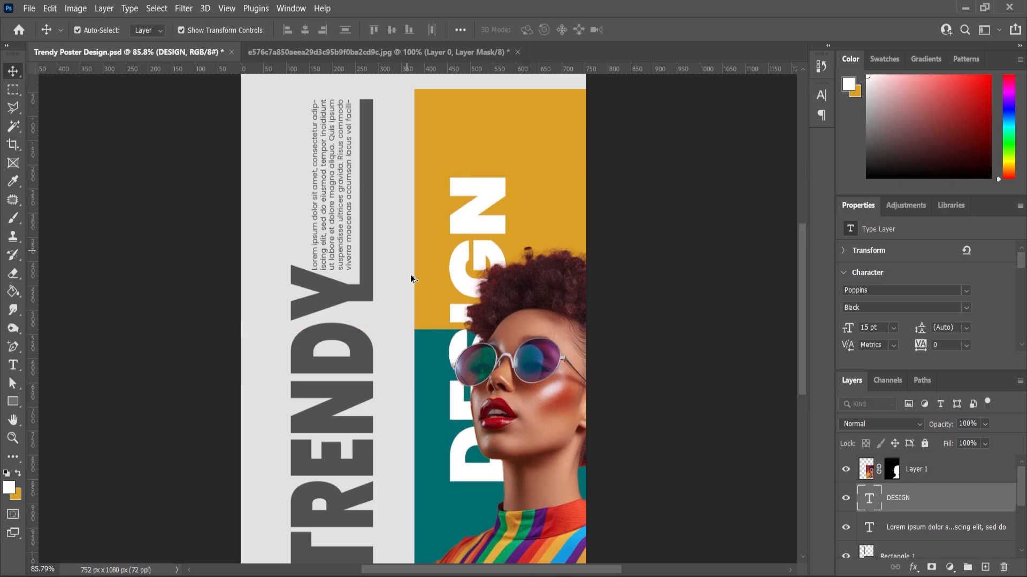
Move the portrait to about X 305 px, Y 337 px, its base on the teal block's bottom edge, and shift DESIGN further left
scroll(529, 314, "down", 5)
scroll(492, 355, "up", 3)
left_click_drag(534, 389, 524, 400)
left_click(486, 207)
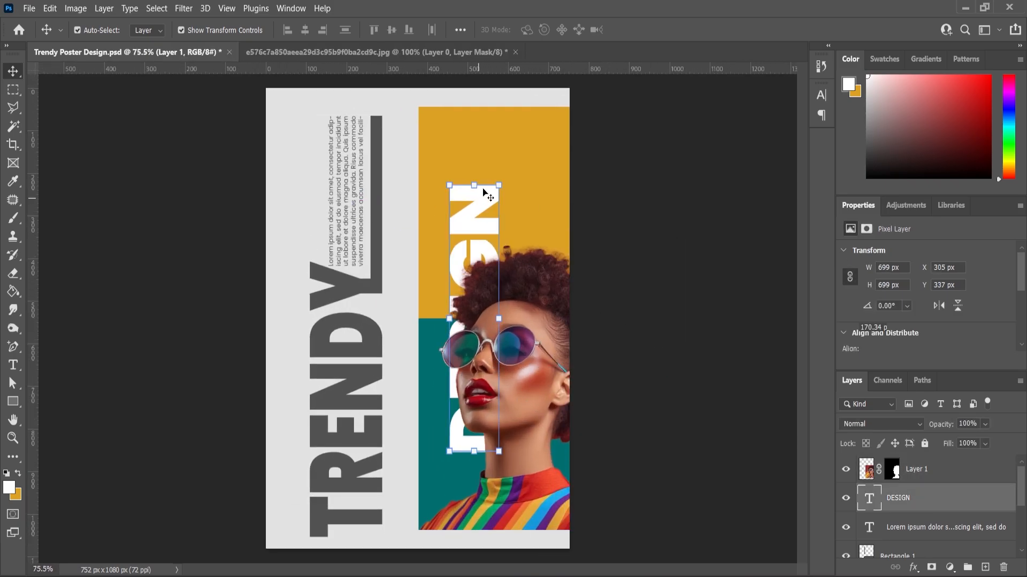
mouse_move(486, 189)
left_mouse_down()
mouse_move(489, 178)
mouse_move(473, 202)
left_mouse_up()
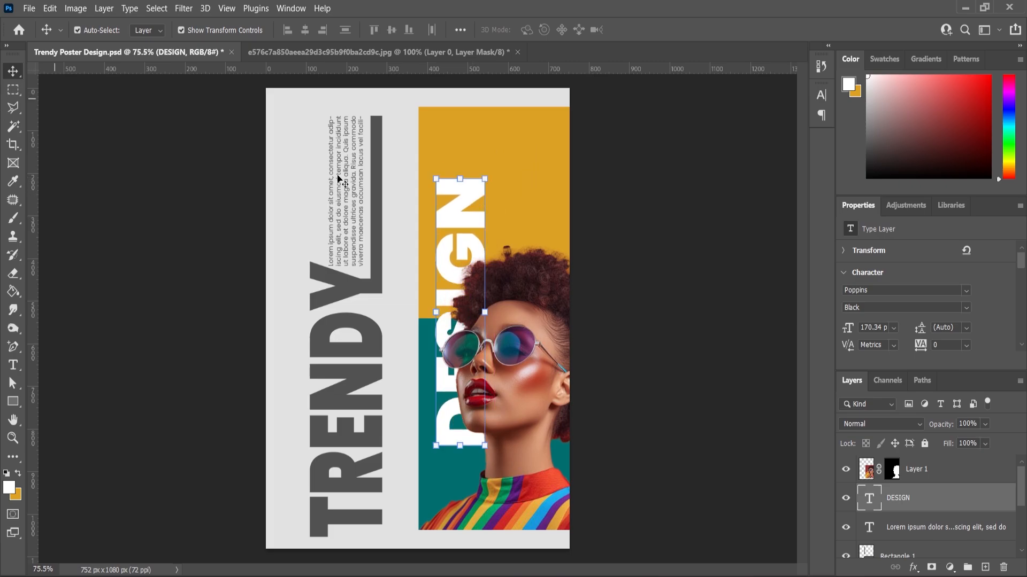
Set the opacity of the DESIGN text layer to 60%
left_click_drag(993, 442, 989, 445)
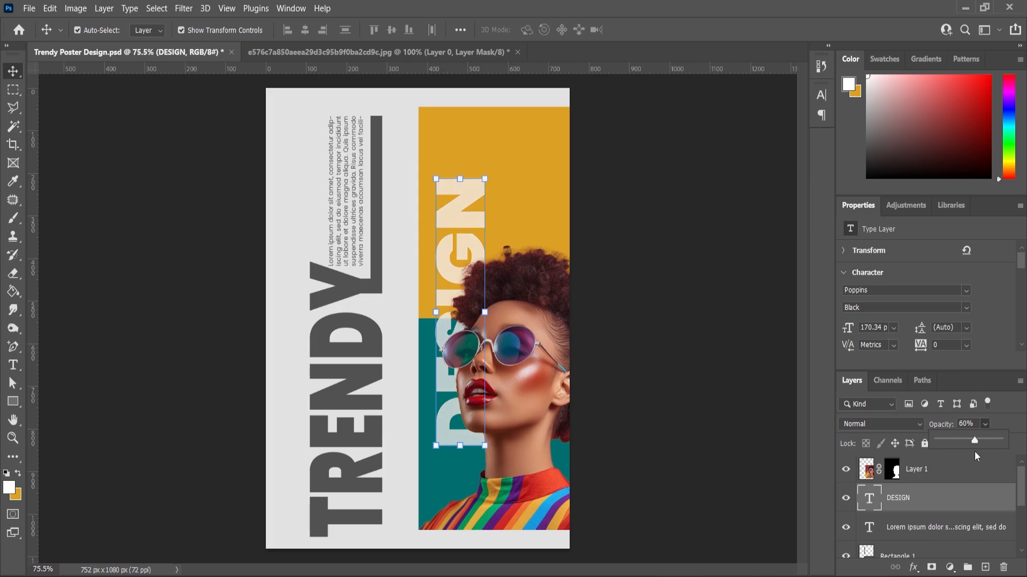
left_click(972, 423)
key("Return")
left_click(200, 213)
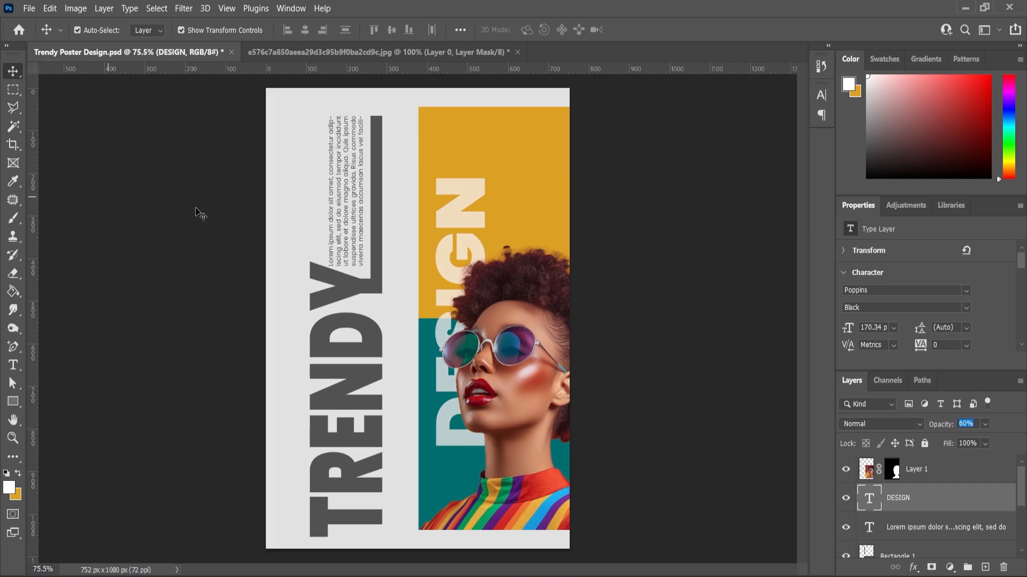
Apply Levels to the portrait with midtones at about 0.89, a slightly raised black point and a slightly lowered white point
scroll(648, 385, "down", 1)
scroll(600, 392, "up", 2)
left_click(551, 396)
scroll(547, 390, "down", 1)
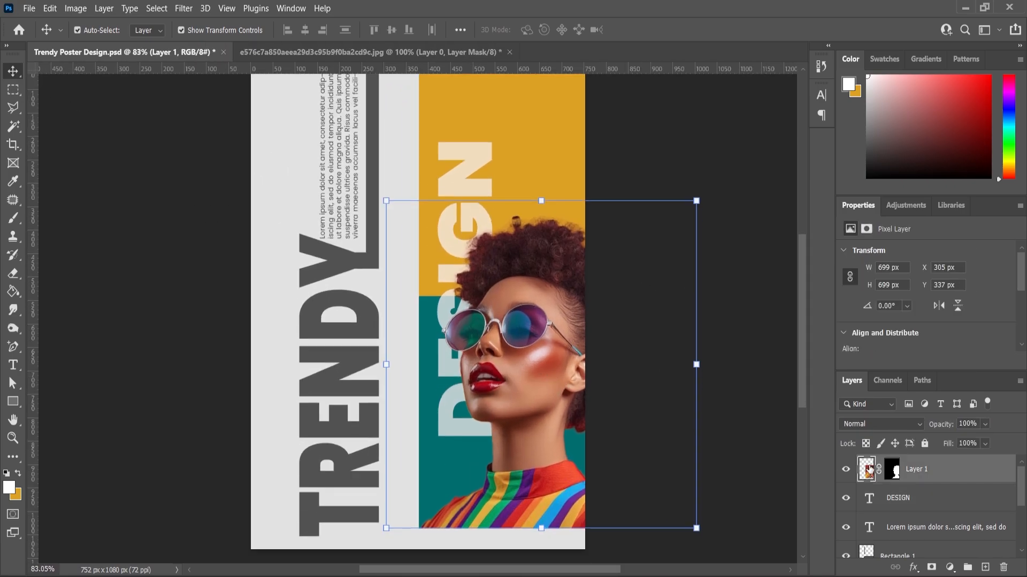
left_click(76, 8)
mouse_move(91, 39)
left_click(284, 53)
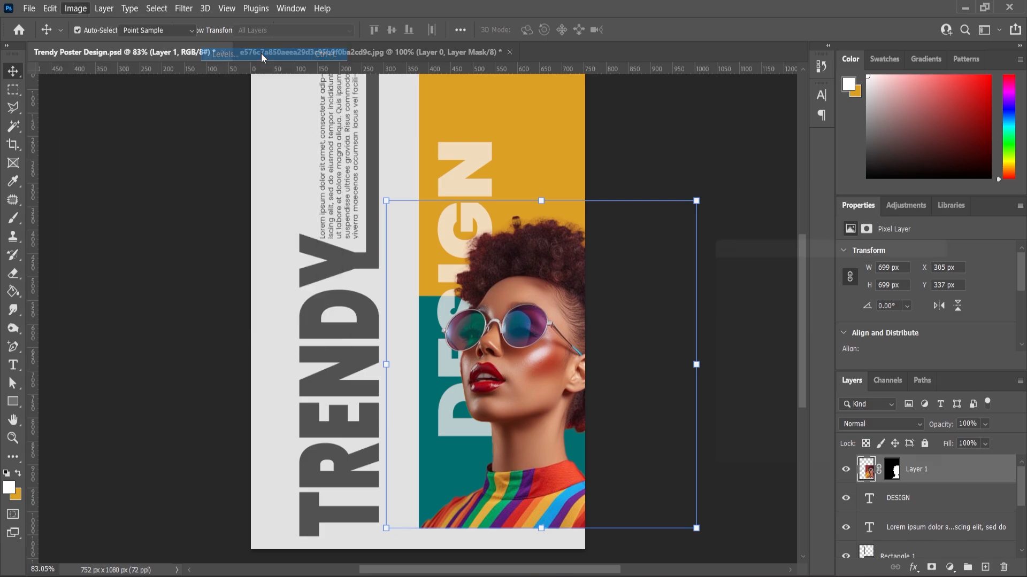
left_click_drag(804, 391, 809, 392)
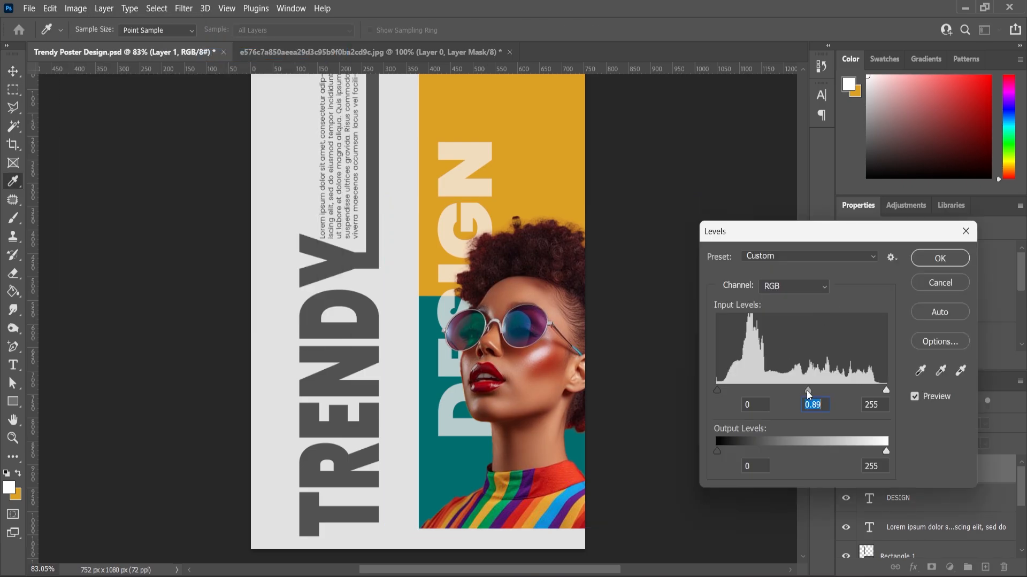
left_click_drag(718, 390, 721, 390)
left_click_drag(885, 390, 880, 391)
left_click(941, 261)
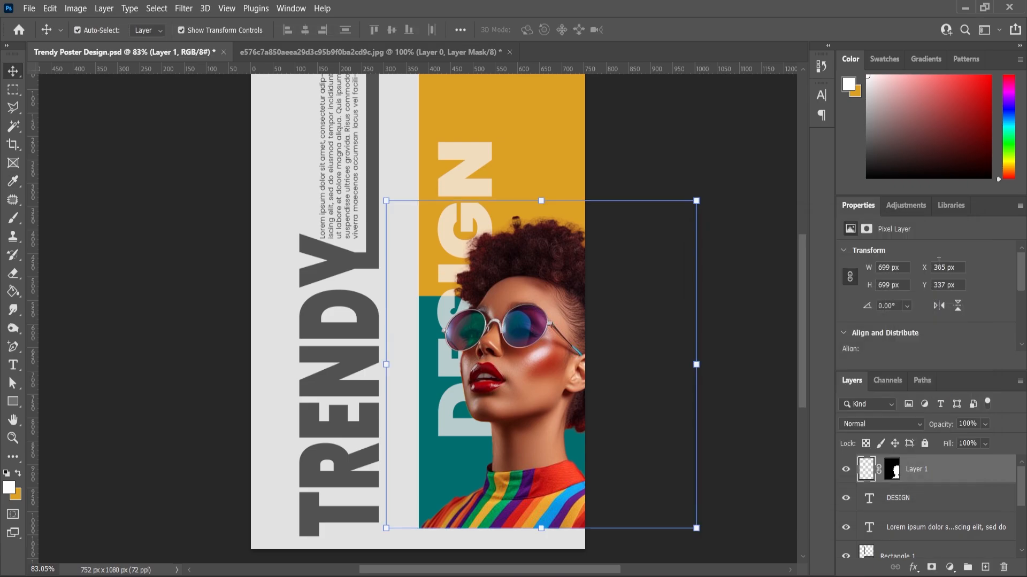
scroll(440, 267, "down", 4)
left_click(225, 305)
Draw a tall rectangle about 223 × 803 px over the yellow and teal blocks and give it a white stroke
left_click(12, 401)
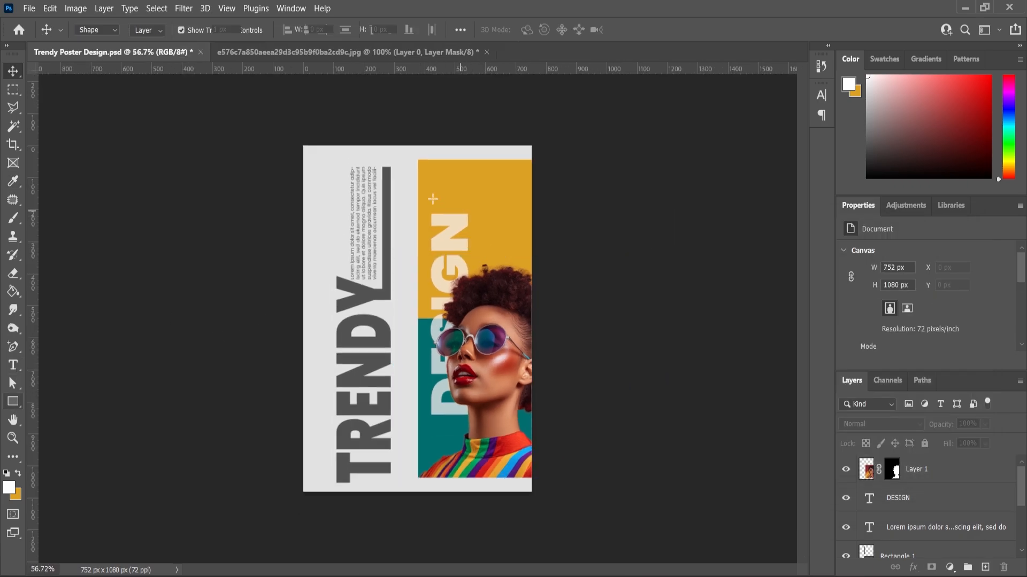
left_click_drag(444, 191, 511, 446)
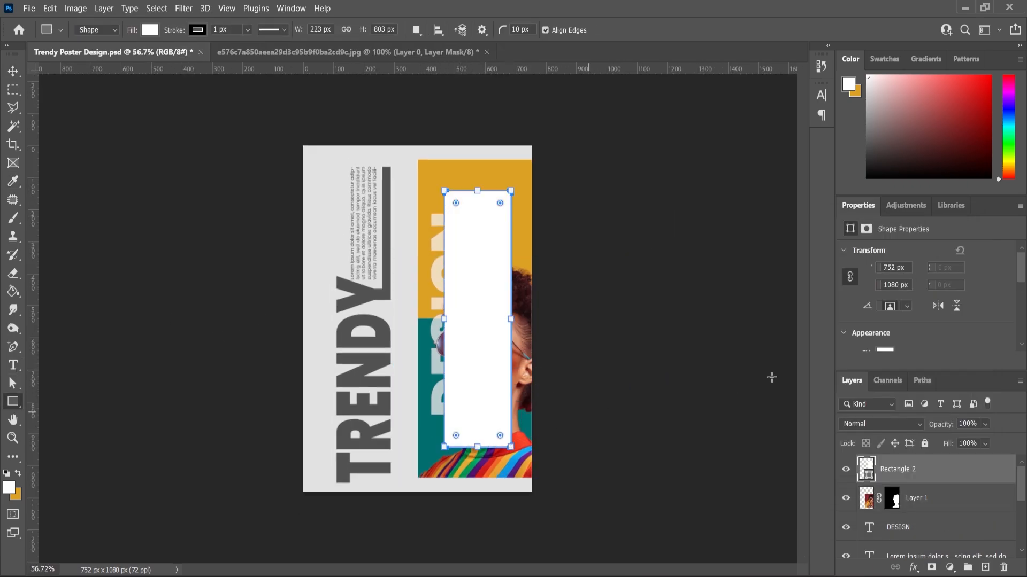
scroll(923, 304, "down", 2)
left_click(886, 305)
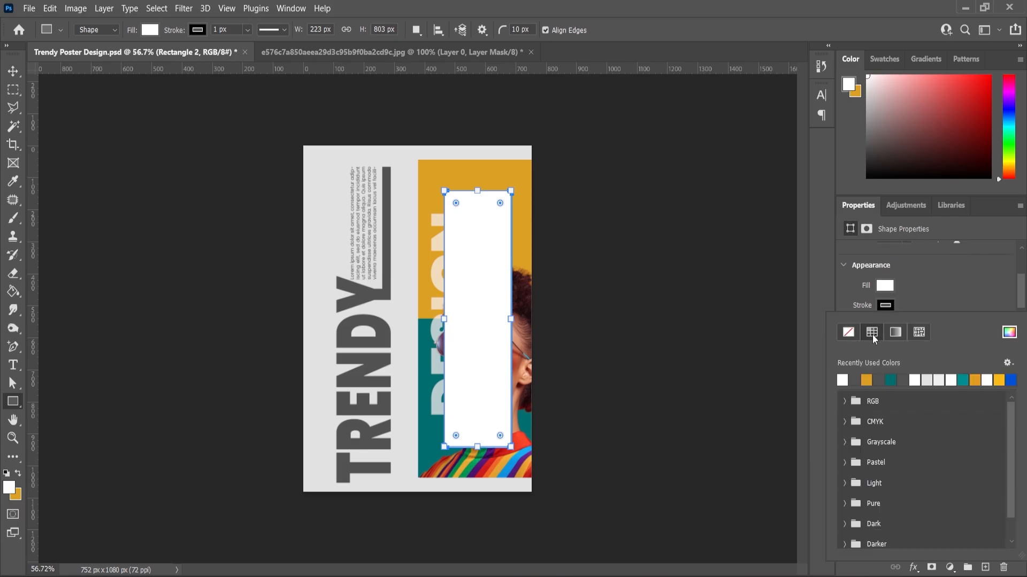
left_click(843, 380)
left_click(945, 289)
Remove the tall rectangle's fill and set its corner radii to 0 px
left_click(885, 289)
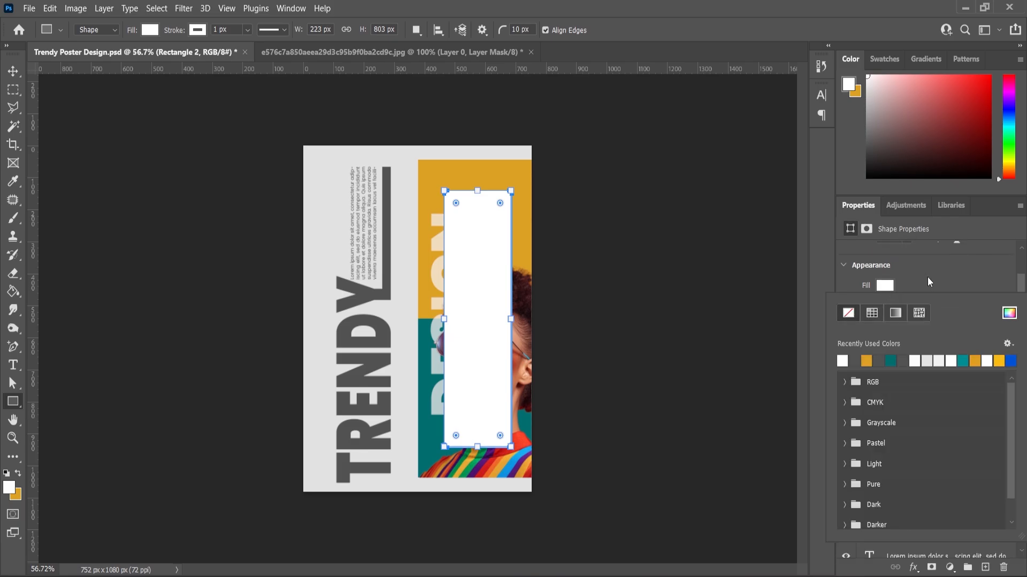
left_click(848, 313)
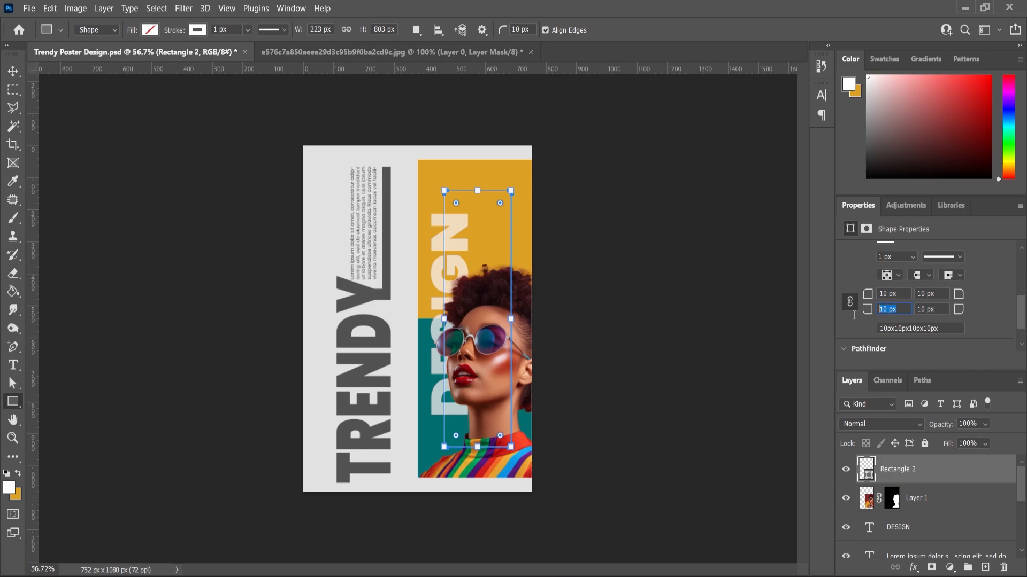
key("Return")
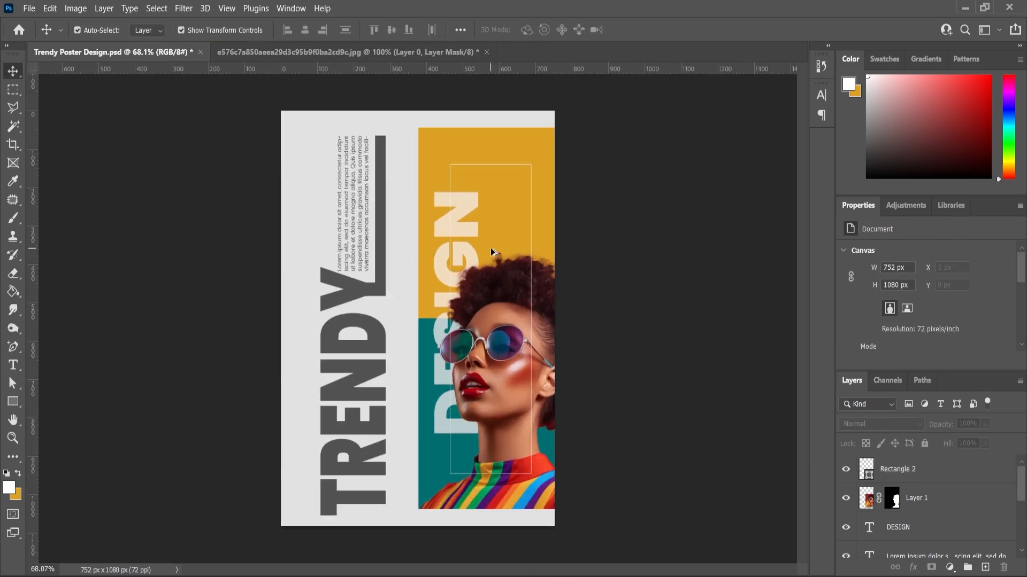
Set the stroke width of the white rectangular frame to 3 px
scroll(490, 248, "up", 2)
left_click(547, 143)
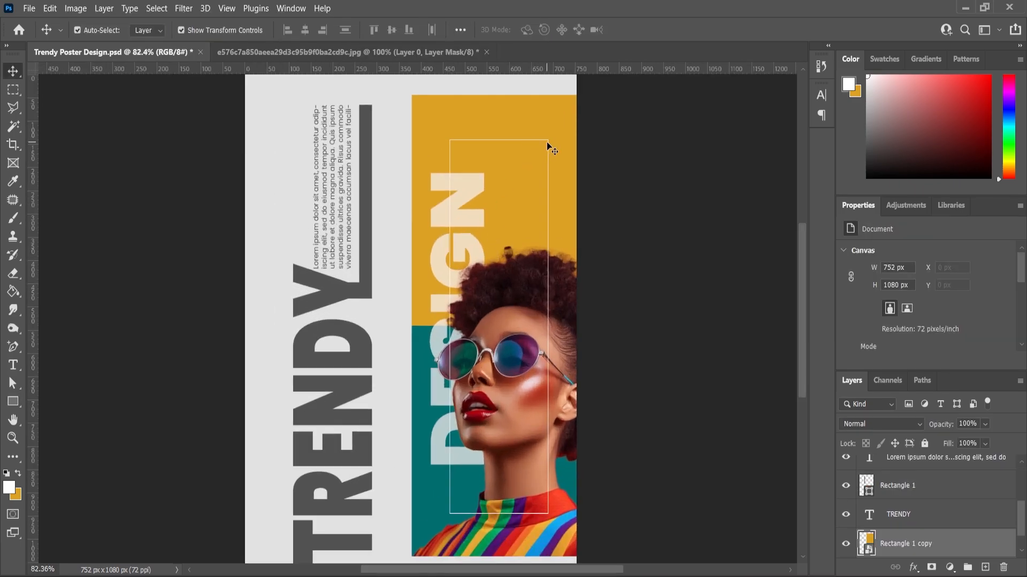
left_click(611, 162)
scroll(611, 162, "up", 2)
left_click(900, 488)
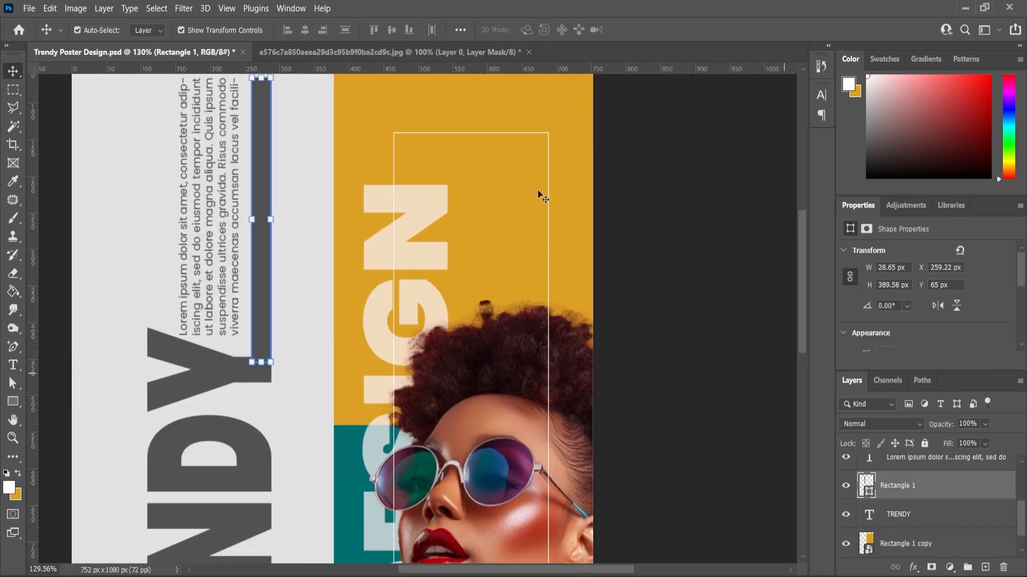
scroll(563, 160, "up", 5)
left_click(583, 177)
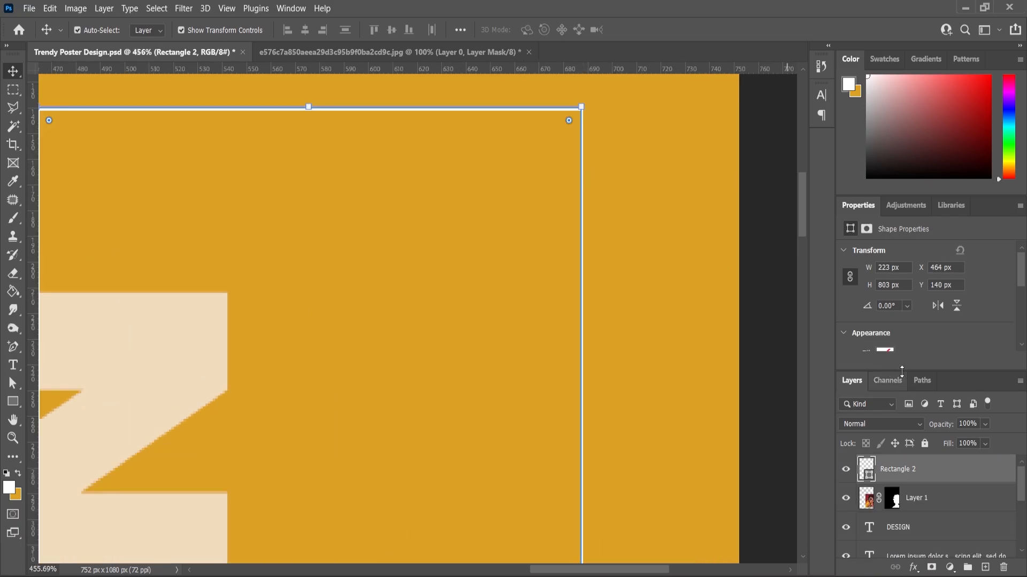
scroll(905, 322, "down", 3)
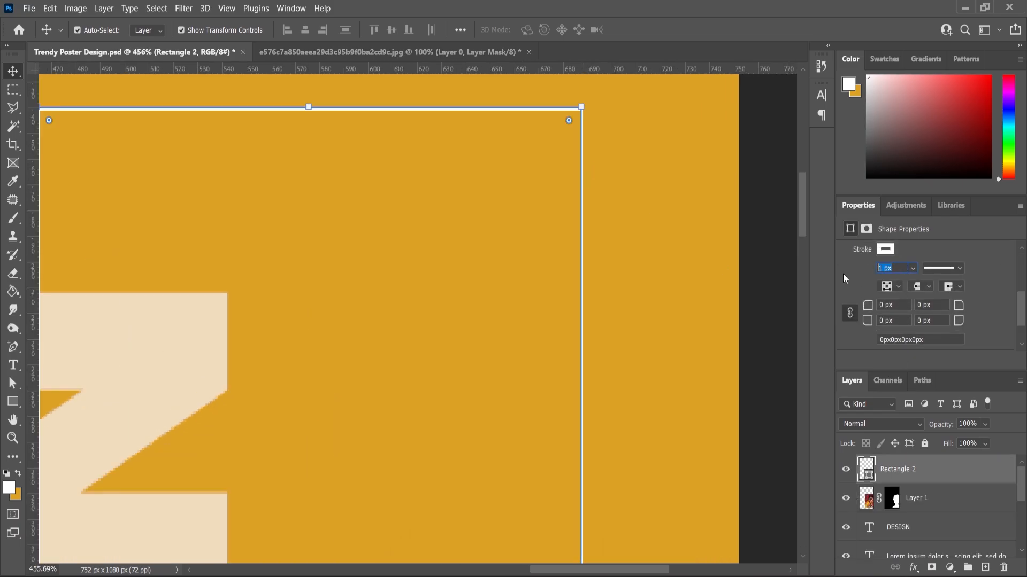
type("3")
key("Return")
Align the white frame with the vertical centre of the yellow and teal blocks
scroll(630, 287, "down", 5)
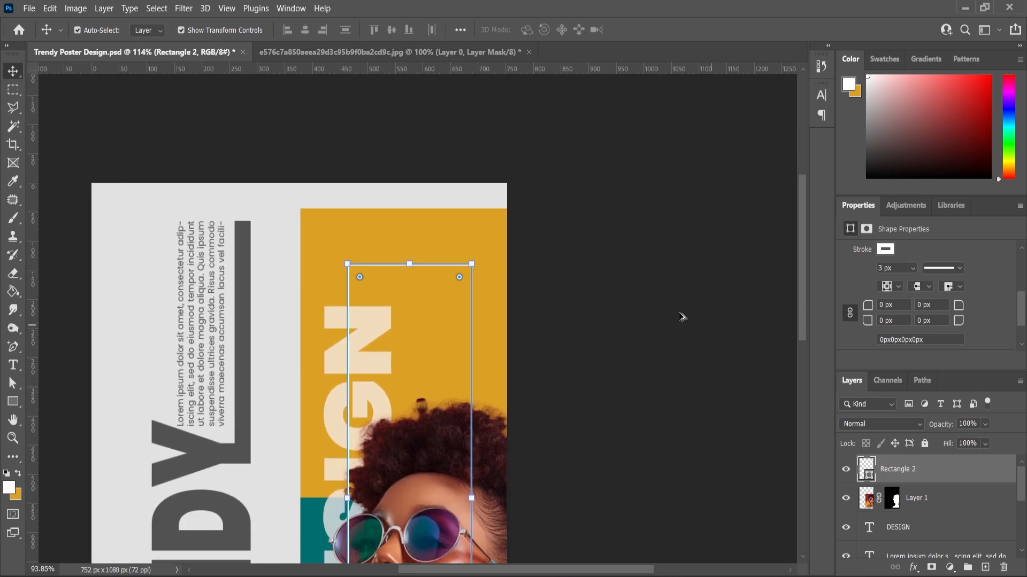
scroll(681, 317, "down", 2)
left_click(471, 123, "shift")
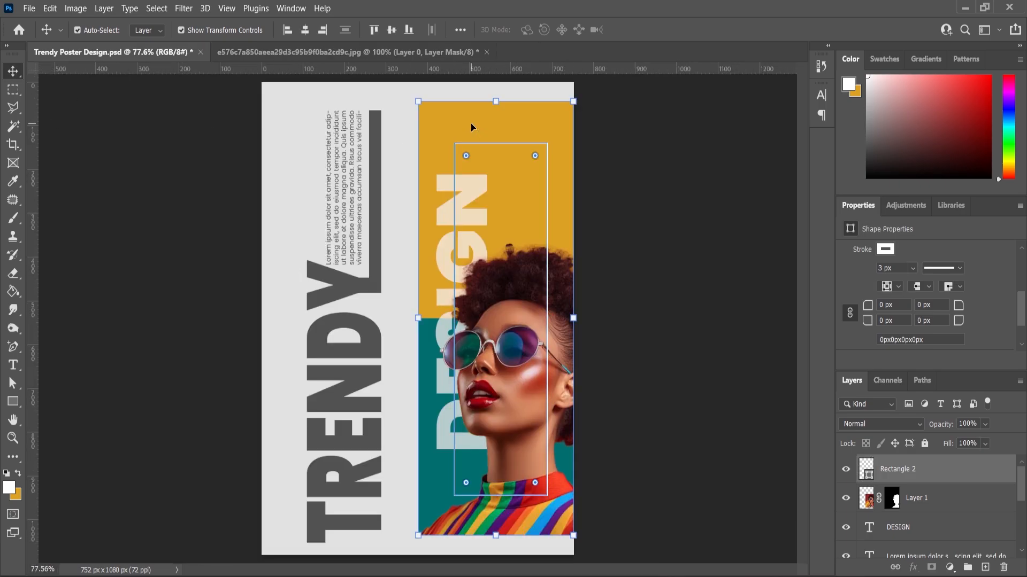
left_click(391, 31)
left_click(713, 266)
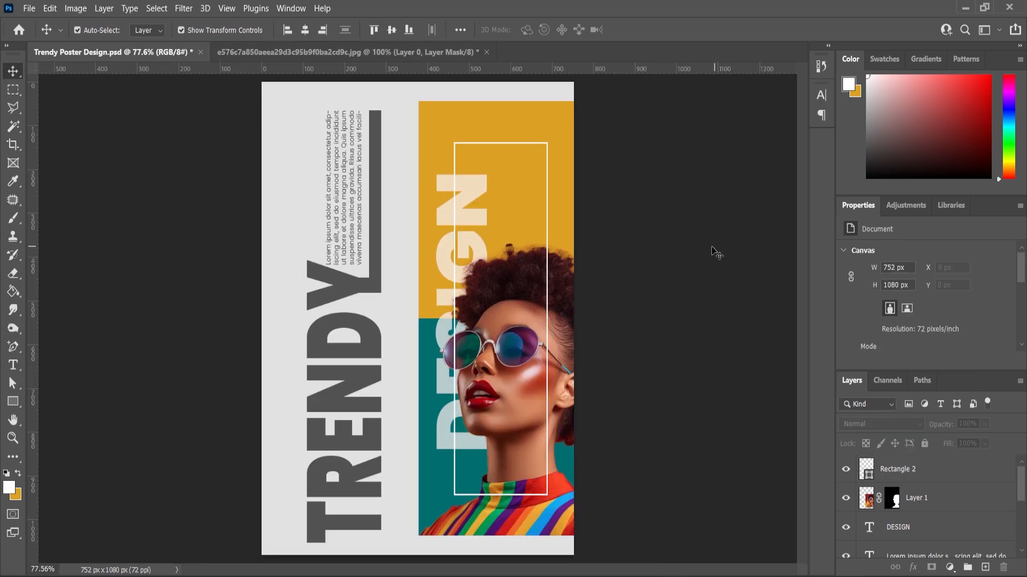
Draw a small square about 27 × 27 px over the upper-left corner of the white frame
scroll(623, 252, "up", 2)
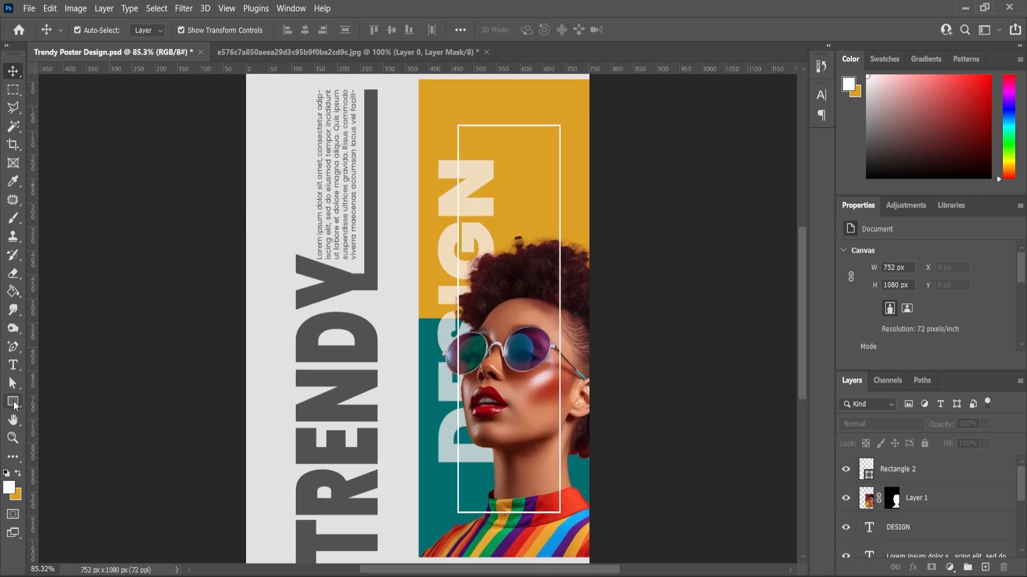
left_click(12, 402)
scroll(458, 107, "up", 5)
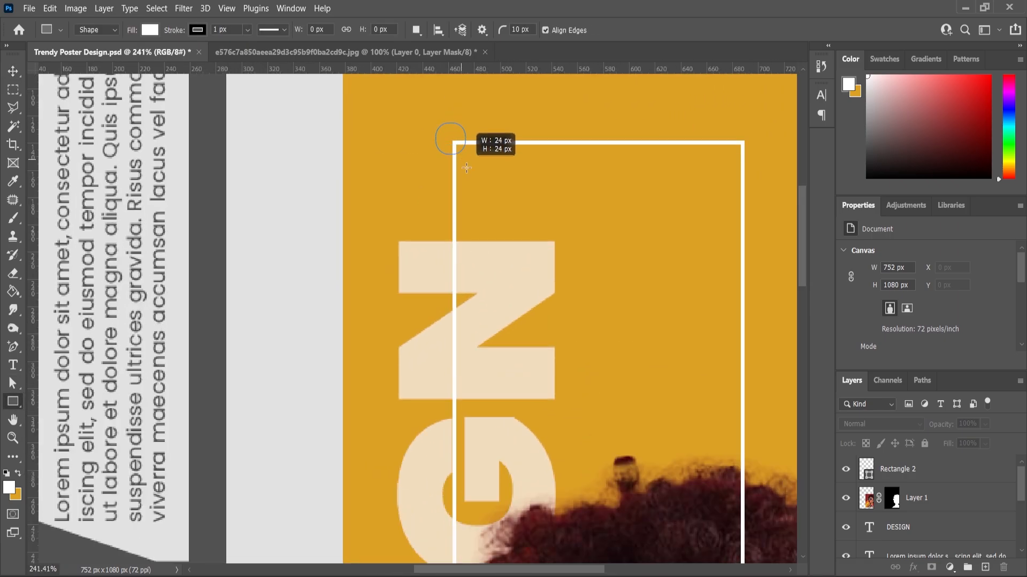
left_click_drag(467, 168, 471, 159)
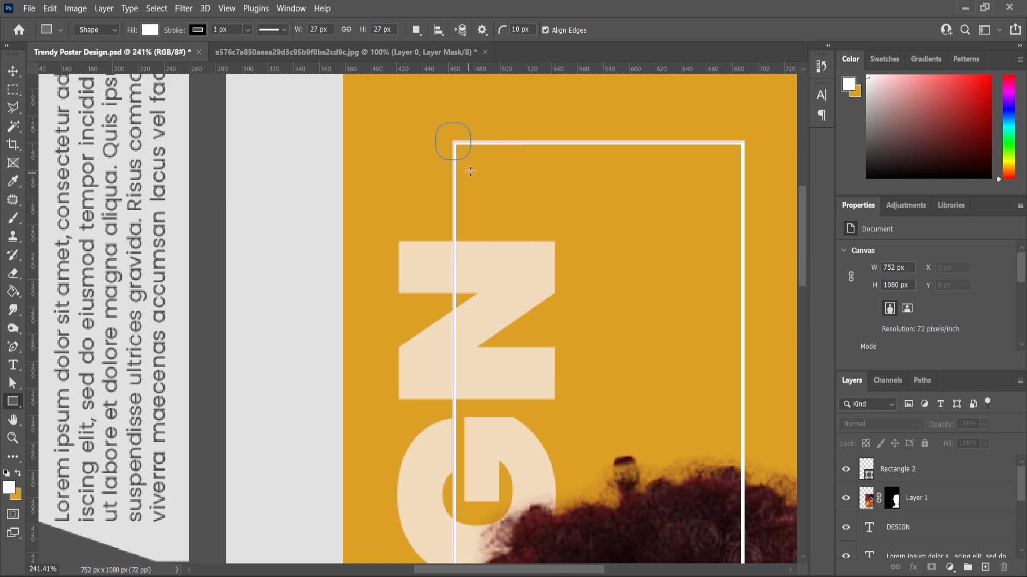
Remove the small white square's stroke and set all its corner radii to 0 px
scroll(910, 294, "down", 2)
left_click(881, 305)
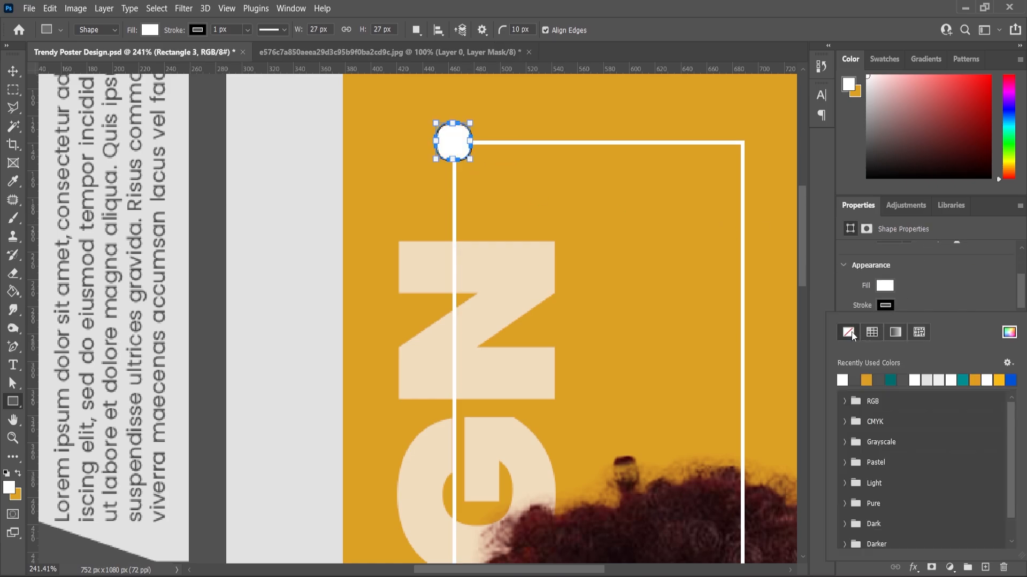
left_click(848, 332)
scroll(906, 305, "down", 2)
type("0")
key("Return")
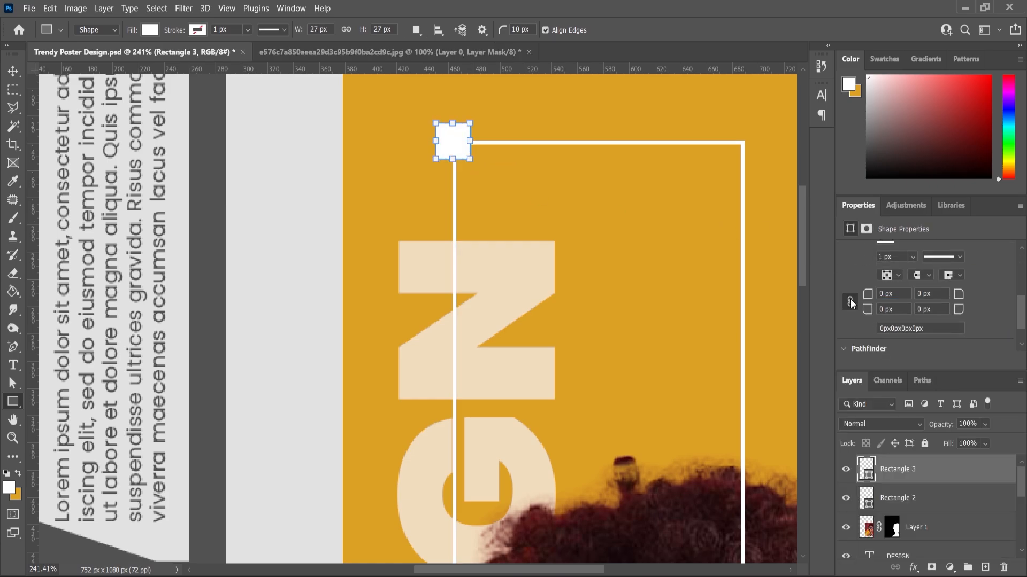
Duplicate the small white square and centre the copy on the frame's upper-right corner
left_click(13, 71)
left_click_drag(904, 473, 985, 567)
scroll(479, 195, "down", 2)
left_click_drag(463, 157, 700, 158)
scroll(642, 146, "down", 2)
scroll(644, 144, "down", 3)
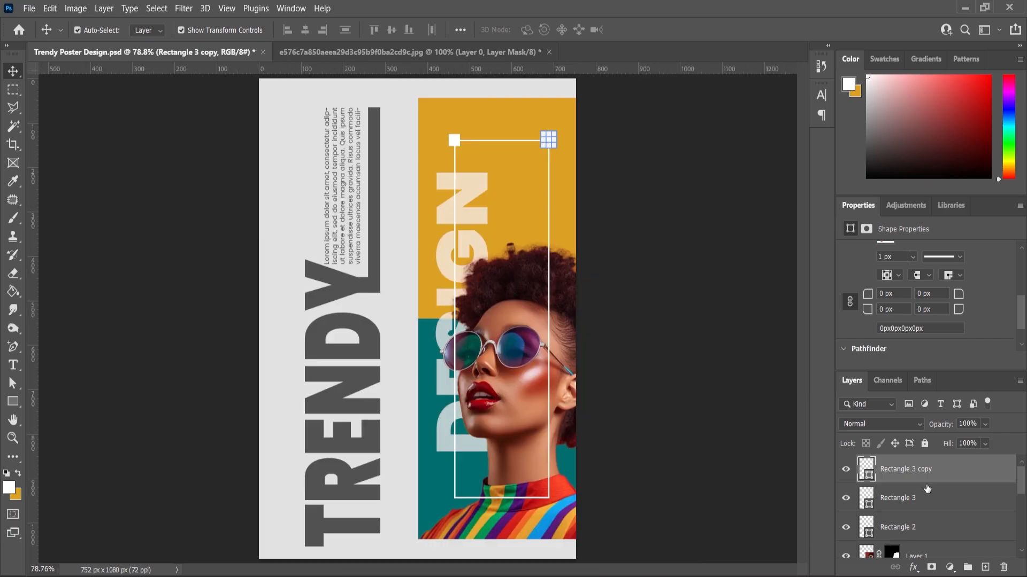
Duplicate the upper-right square and place the copy on the frame's lower-right corner
left_click_drag(909, 473, 984, 567)
scroll(541, 142, "up", 3)
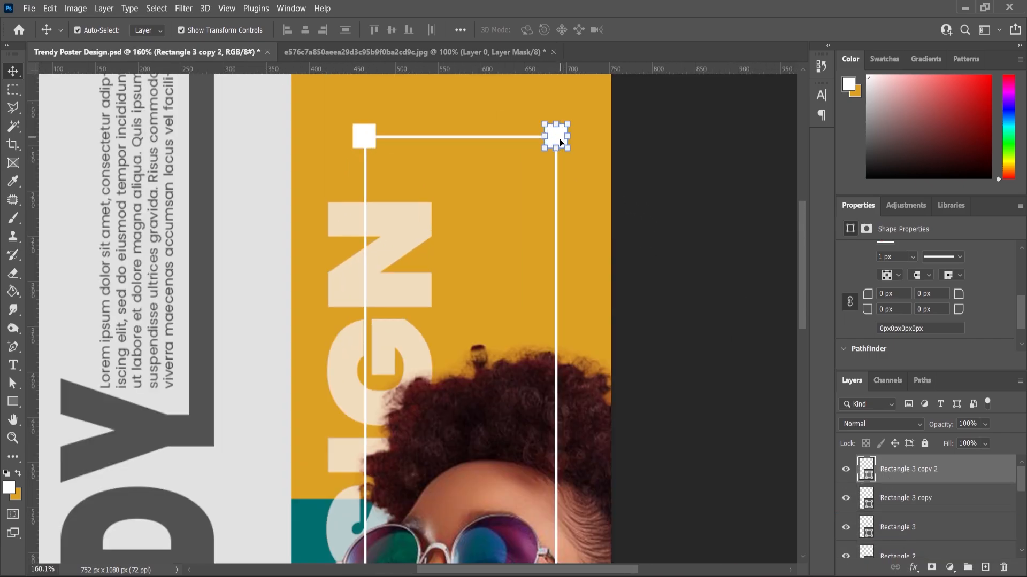
left_click_drag(555, 137, 586, 539)
scroll(558, 536, "up", 2)
scroll(558, 536, "up", 2)
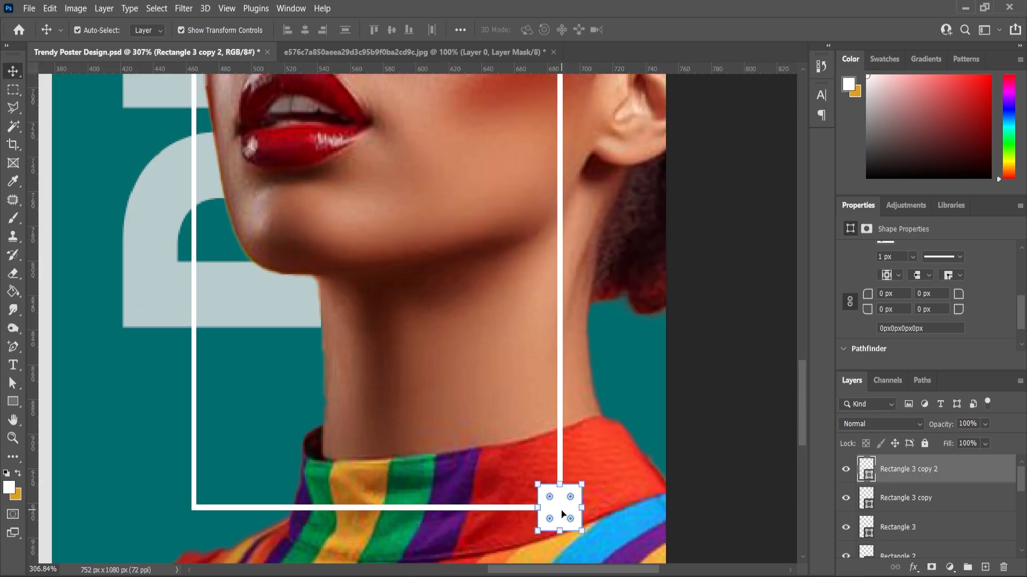
Duplicate the lower-right square and place the copy on the frame's lower-left corner
left_click_drag(909, 469, 987, 566)
left_click_drag(558, 509, 187, 505)
key("ctrl+0")
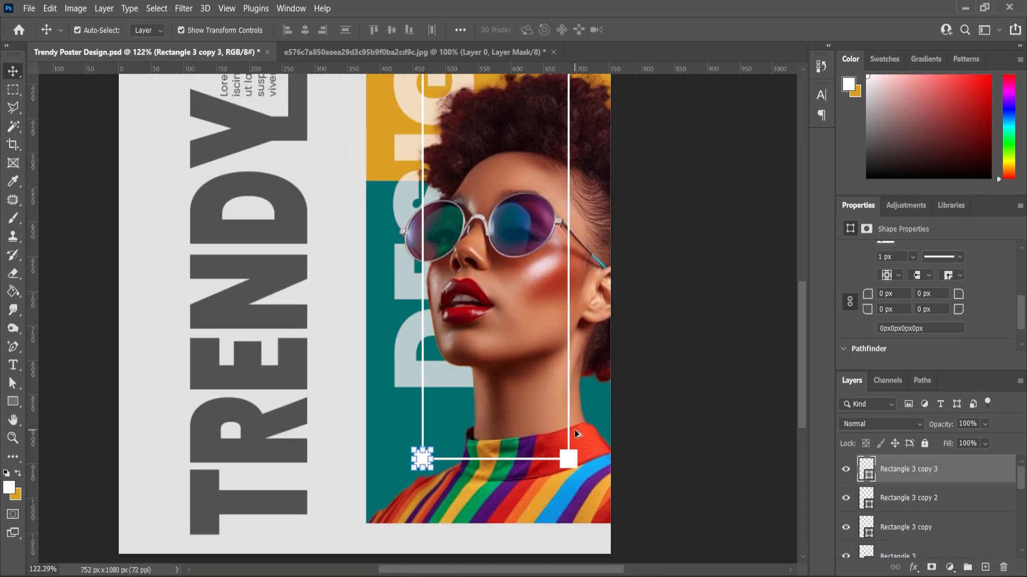
left_click(658, 380)
scroll(653, 353, "down", 3)
scroll(649, 343, "up", 1)
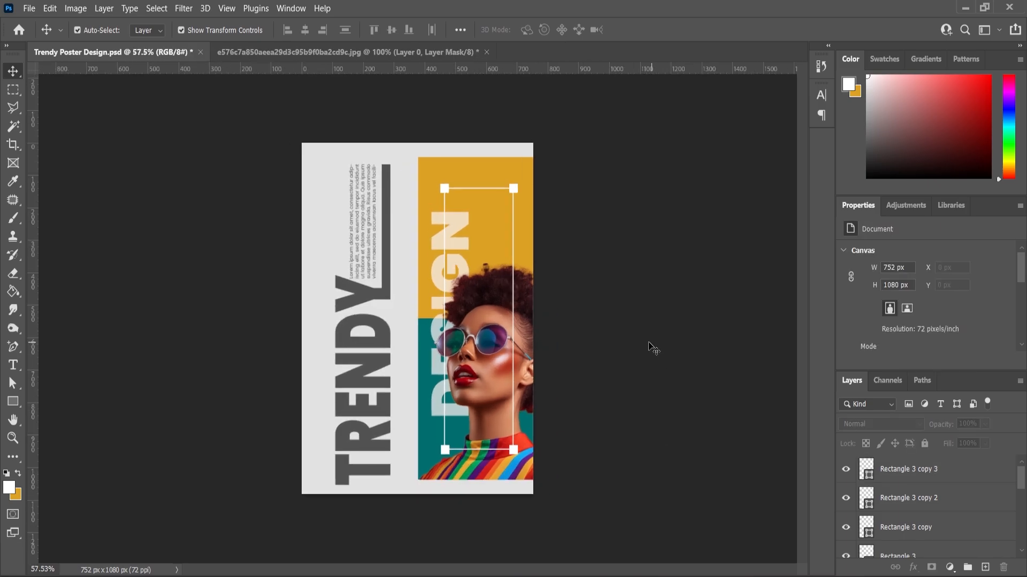
scroll(607, 350, "down", 2)
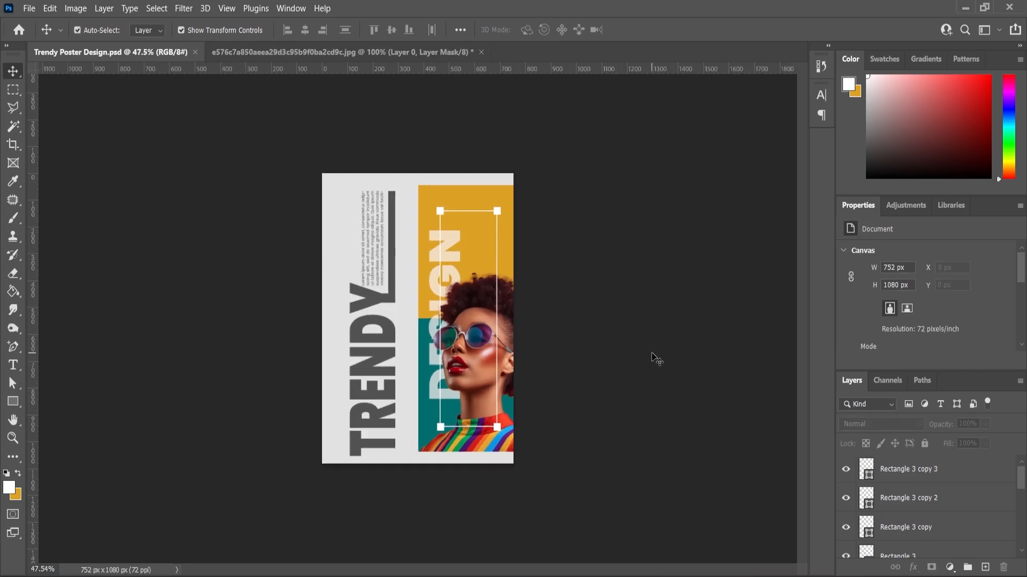
Open the image 5026563.jpg, copy its whole content and close it again
left_click(637, 576)
left_click_drag(239, 159, 583, 52)
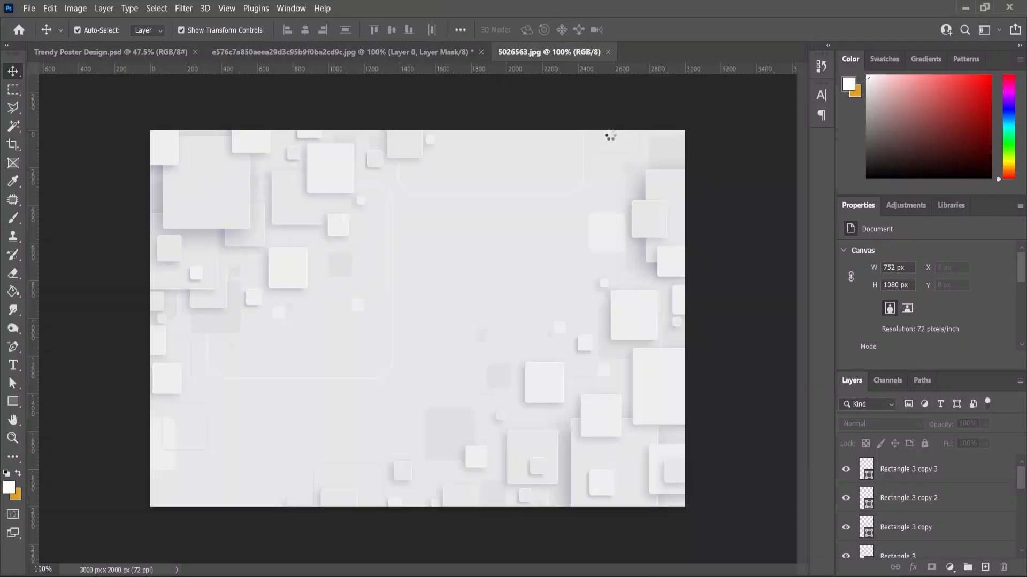
left_click(610, 52)
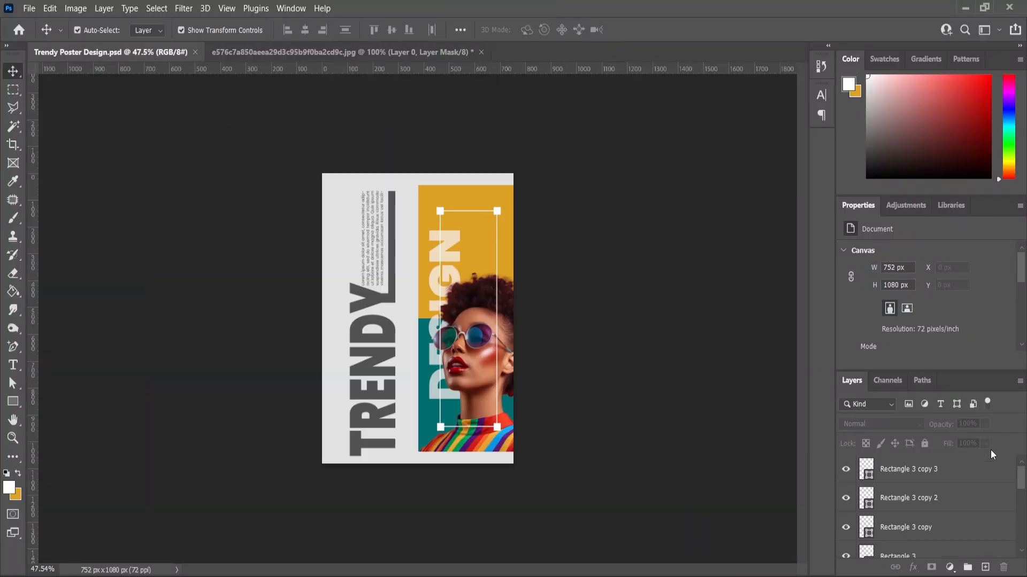
Paste the copied squares pattern directly above the yellow and teal block layer, Rectangle 1 copy
scroll(928, 508, "down", 2)
left_click(896, 516)
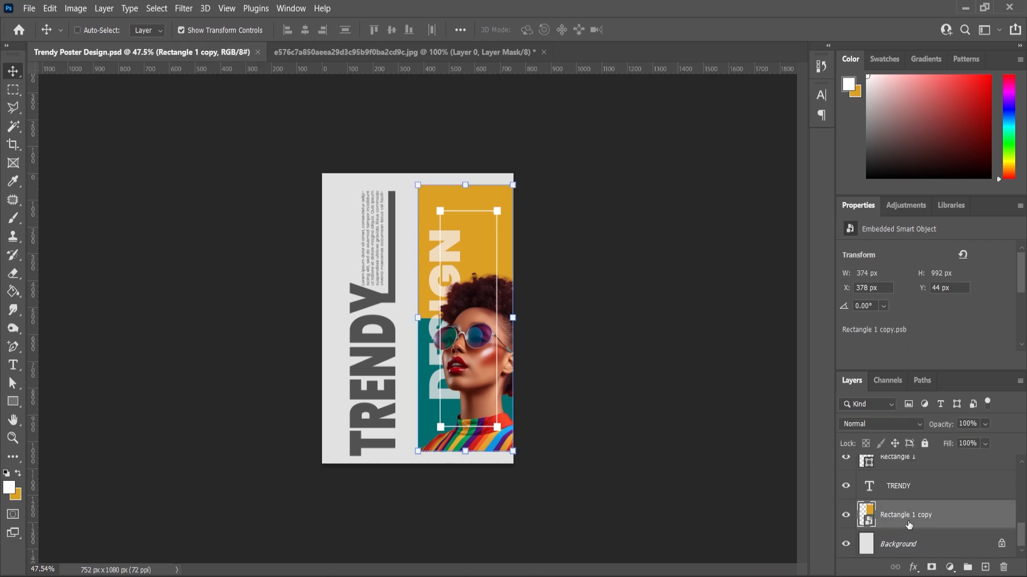
key("ctrl+v")
Rotate the pasted squares pattern to -90°, scale it to about 37% and position it over the yellow and teal blocks
key("ctrl+t")
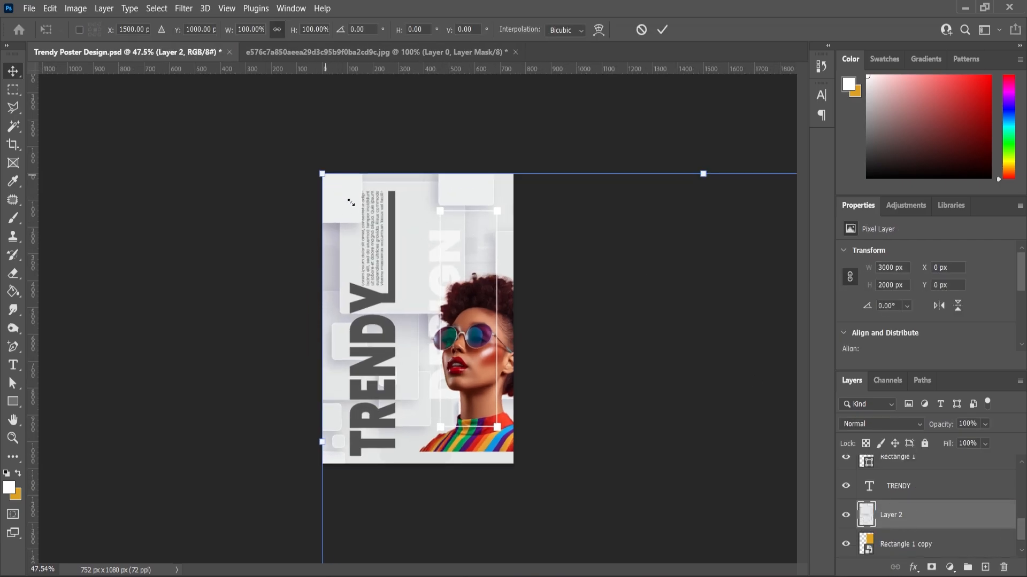
left_click_drag(351, 202, 626, 392)
left_click_drag(726, 429, 622, 412)
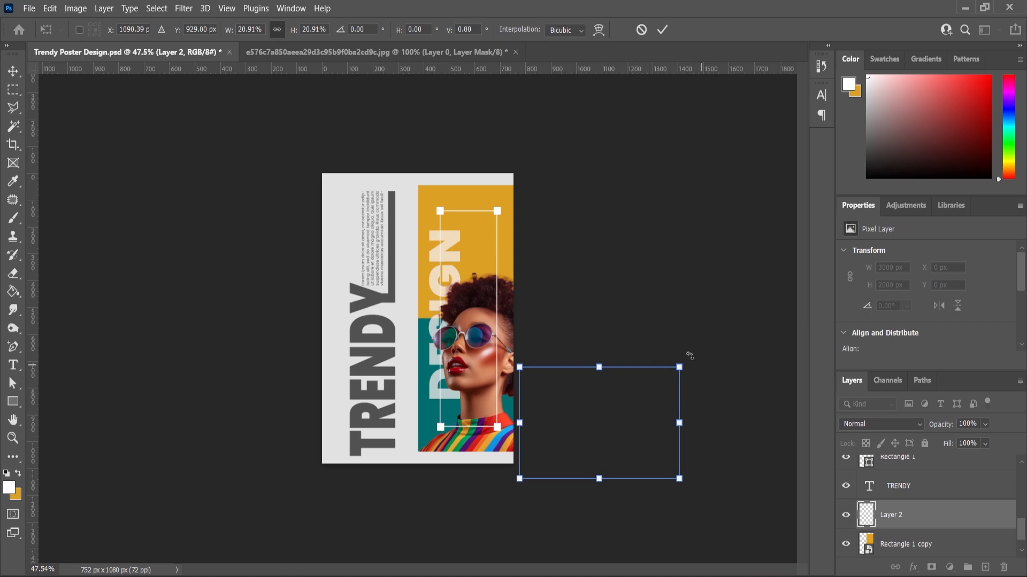
left_click_drag(690, 356, 560, 349)
left_click_drag(591, 390, 458, 234)
left_click_drag(521, 354, 542, 387)
left_click_drag(456, 267, 455, 329)
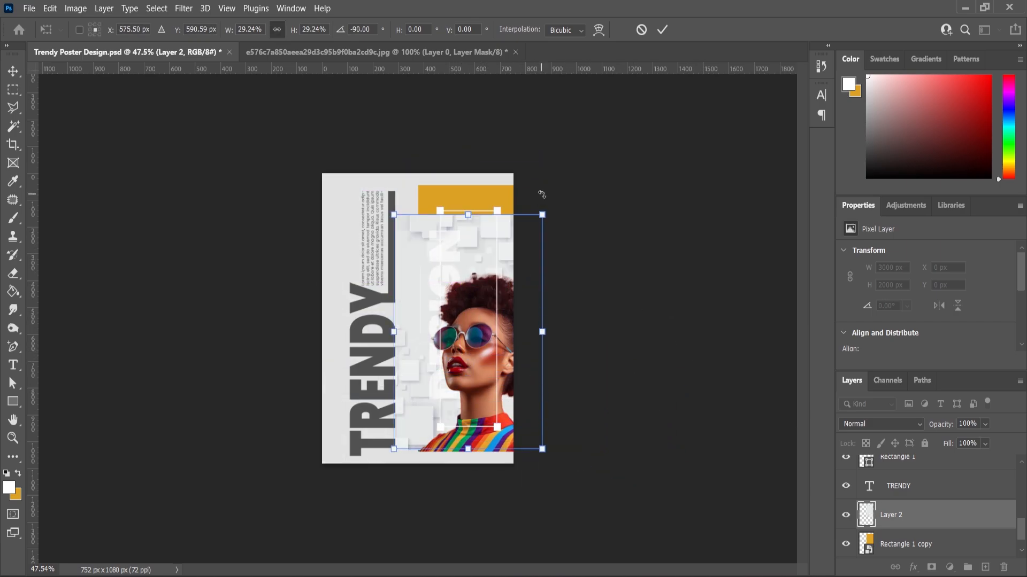
left_click_drag(542, 215, 562, 181)
left_click_drag(499, 206, 500, 192)
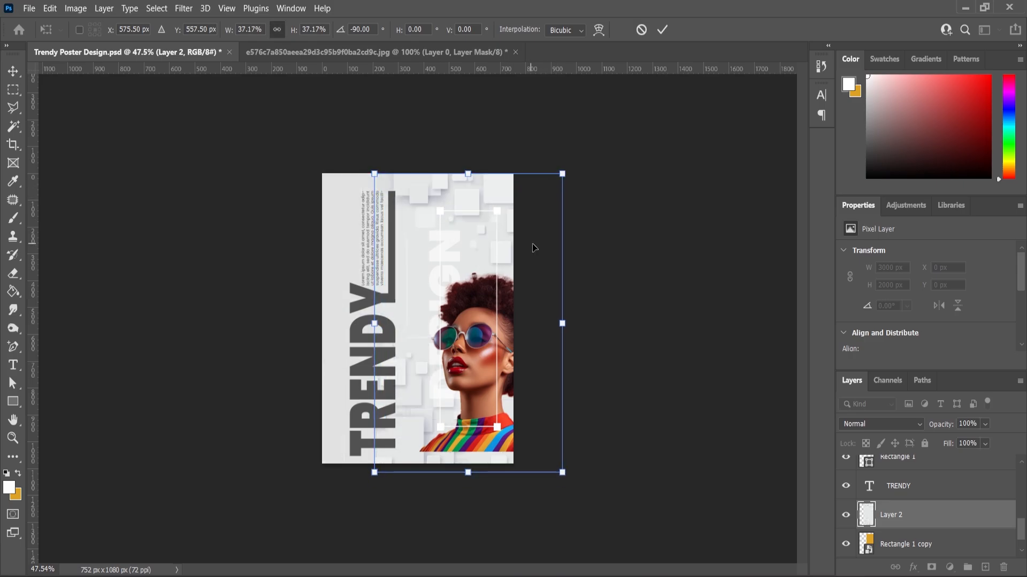
key("Return")
Clip the squares pattern to the yellow and teal blocks and set its blend mode to Multiply
right_click(893, 515)
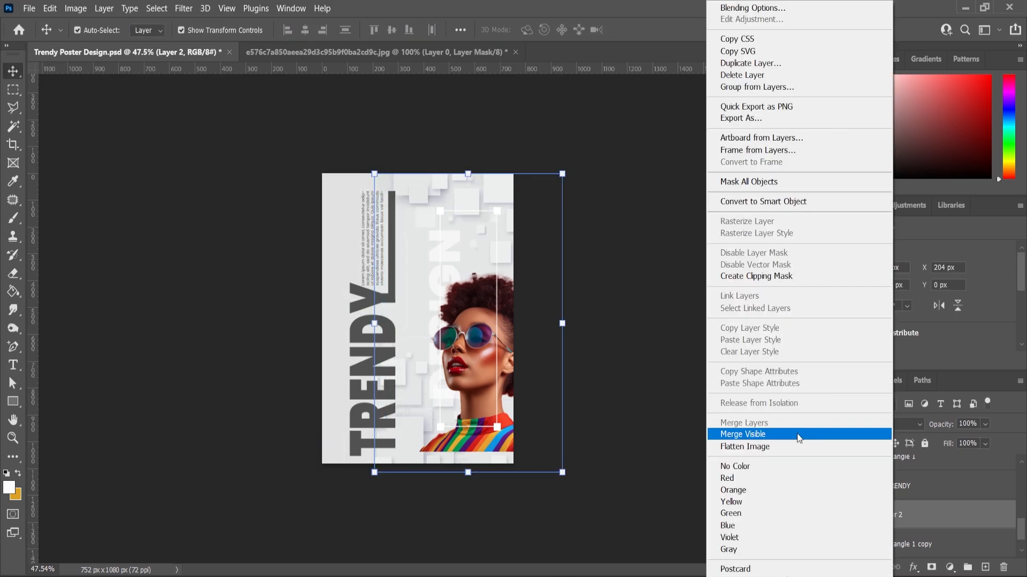
left_click(759, 275)
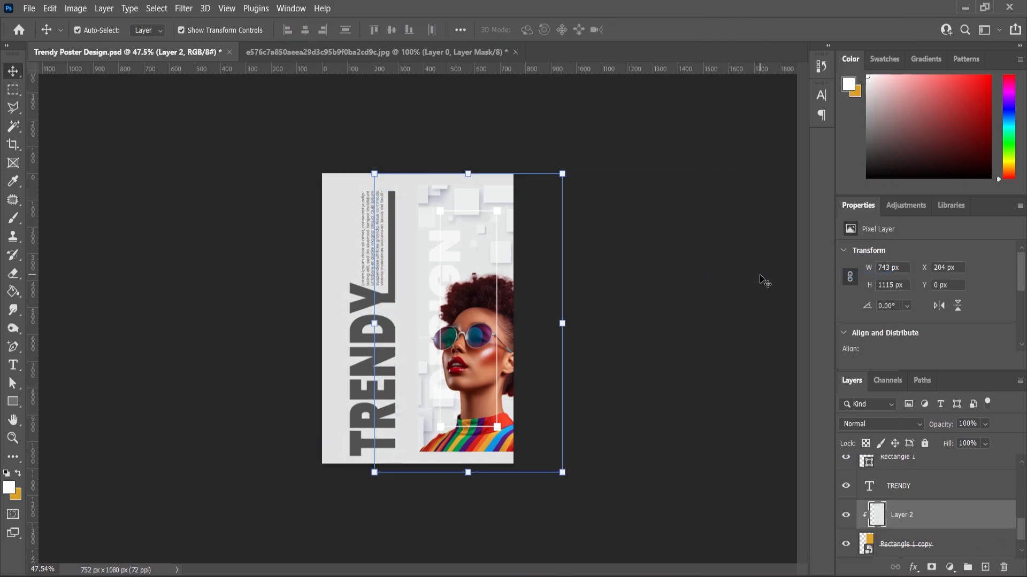
left_click(904, 421)
left_click(875, 273)
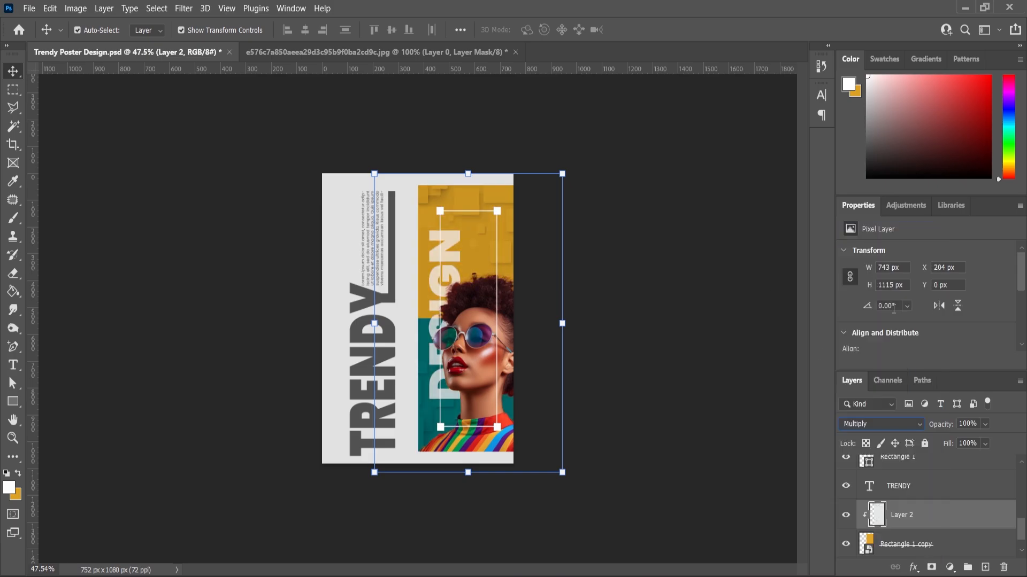
Reduce the squares pattern layer's opacity to 72%
left_click(13, 438)
left_click_drag(417, 318, 535, 341)
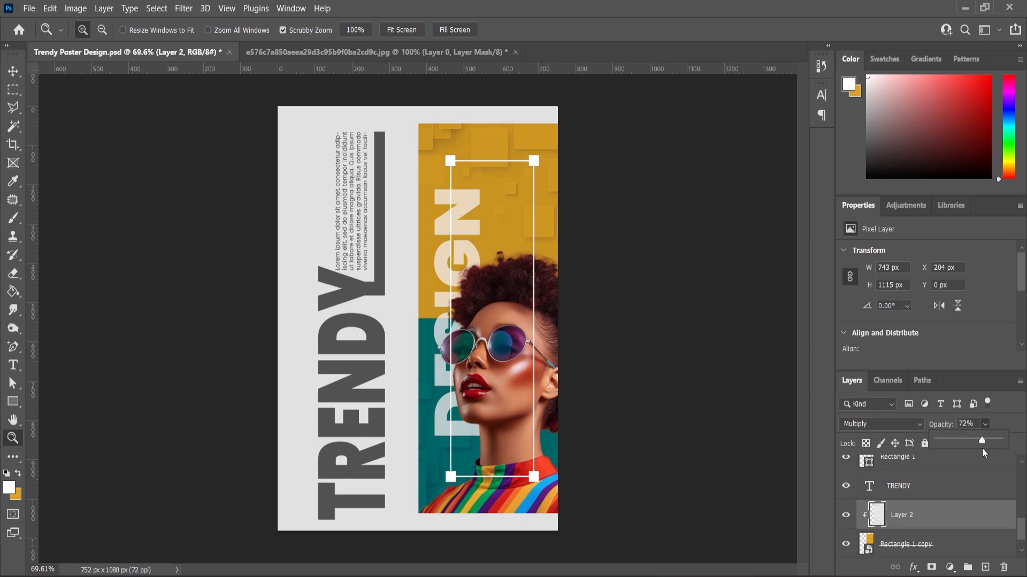
scroll(574, 358, "down", 2, "alt")
Add a Levels adjustment above all layers with input levels of 14, 1.10 and 248
scroll(971, 529, "up", 5)
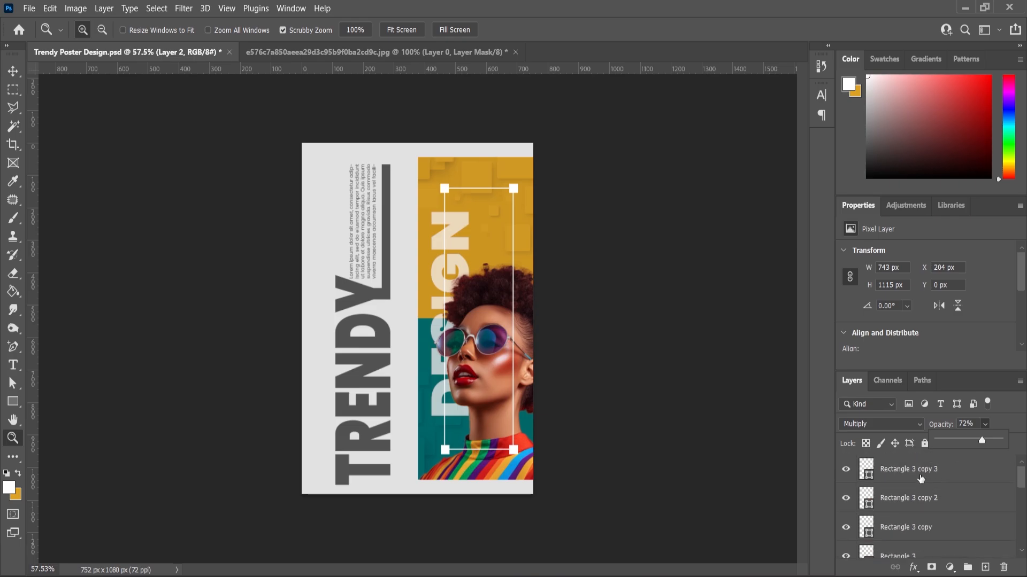
left_click(918, 476)
left_click(952, 567)
left_click(944, 378)
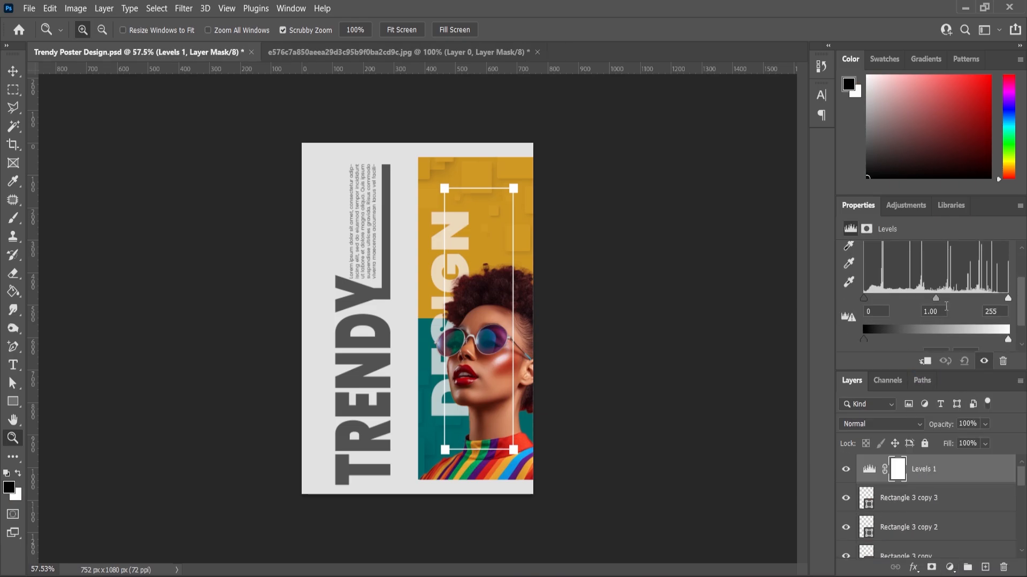
left_click_drag(932, 300, 931, 300)
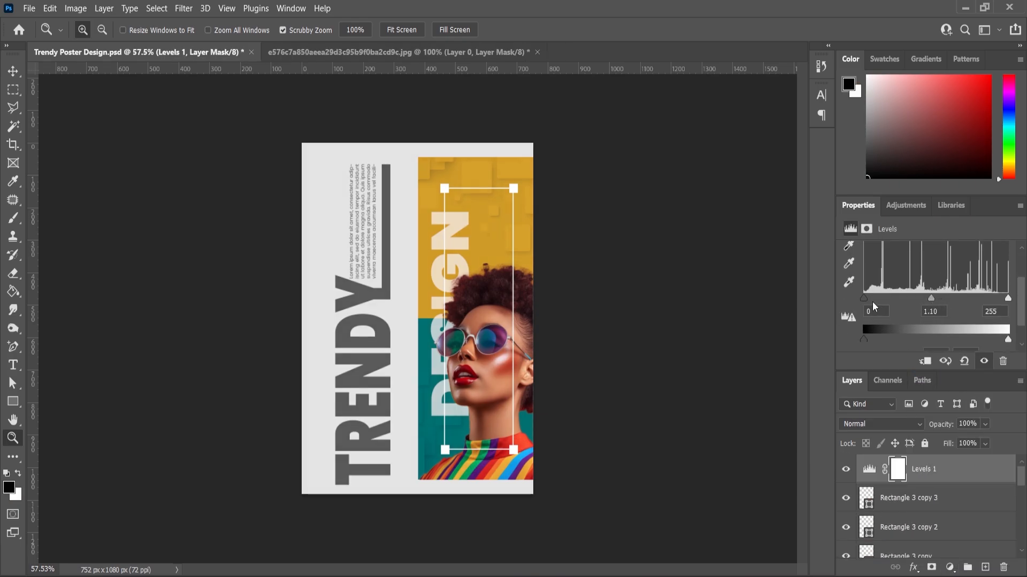
left_click_drag(865, 298, 870, 299)
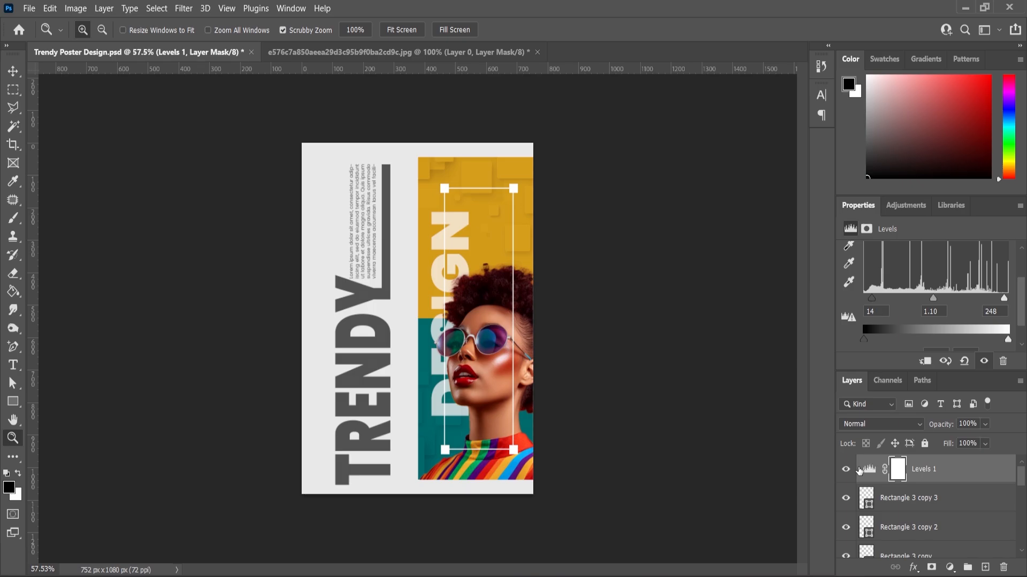
Compare the poster with the Levels adjustment hidden and shown, and inspect the overall composition
left_click(846, 469)
left_click(846, 469)
scroll(589, 370, "down", 3)
scroll(584, 364, "up", 4)
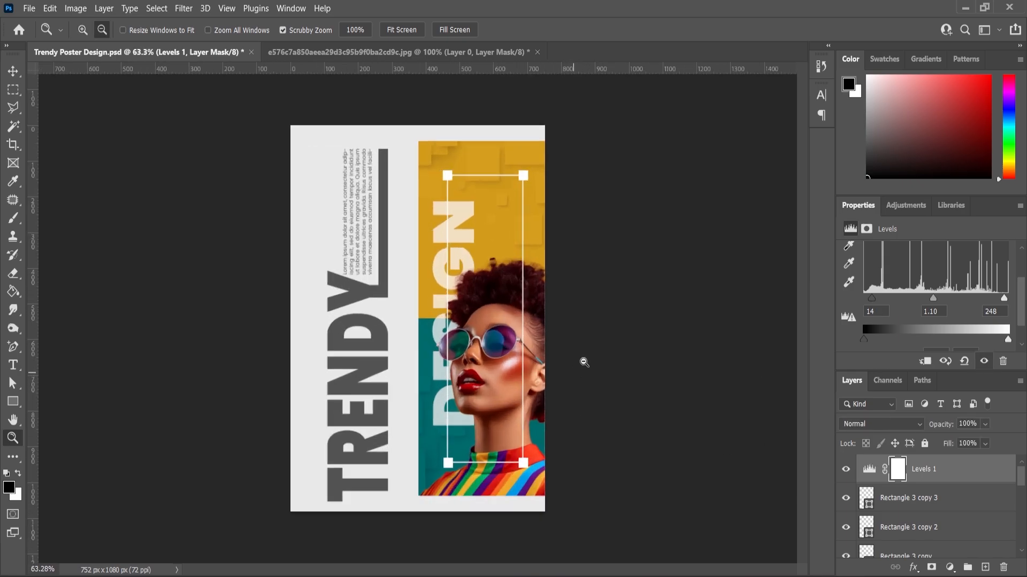
scroll(584, 362, "up", 2)
scroll(688, 309, "up", 1)
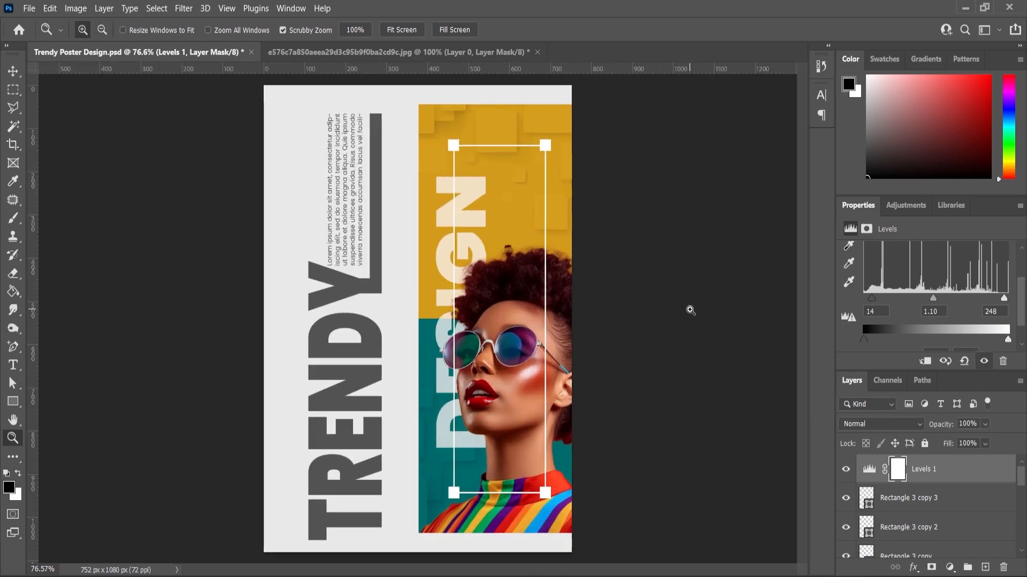
Move the vertical DESIGN text about 94 px to the right, inside the white frame
scroll(592, 319, "up", 3)
key("v")
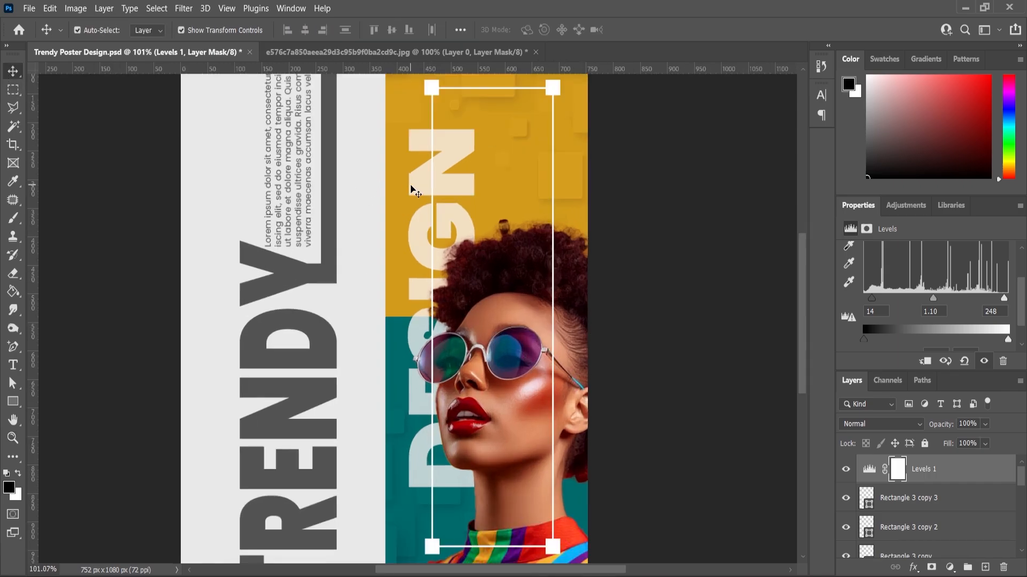
left_click_drag(411, 187, 461, 190)
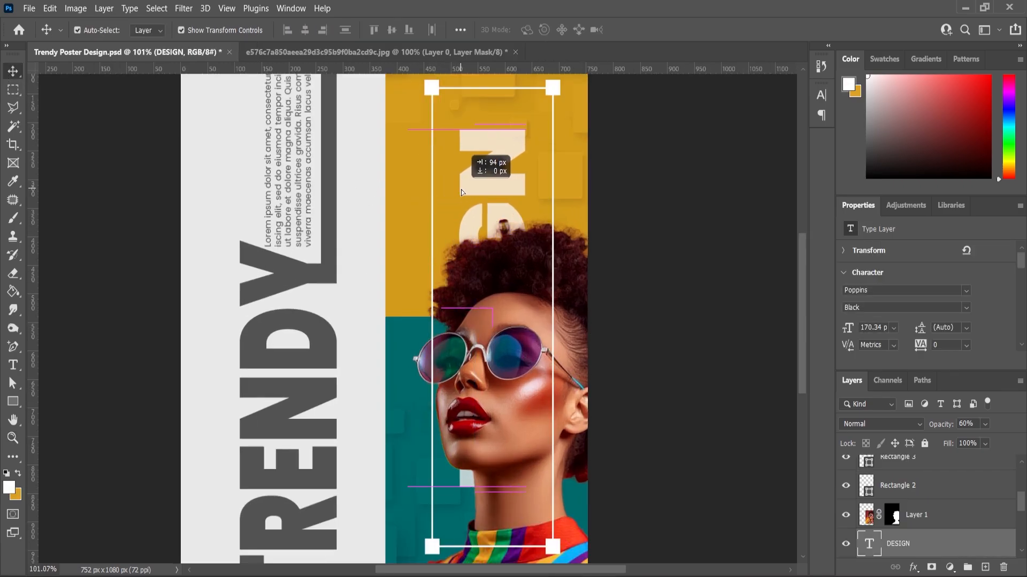
Shift the cut-out portrait to the right and scale it to about 95%, resting on the lower edge of the teal block
left_click(518, 403)
left_click_drag(578, 431, 610, 441)
scroll(523, 331, "down", 3)
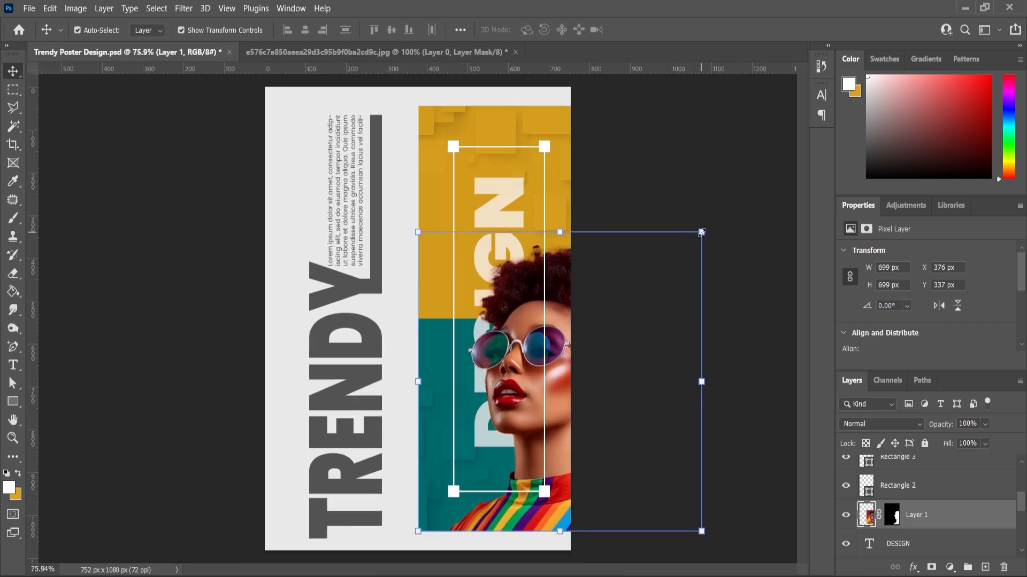
left_click_drag(702, 232, 694, 239)
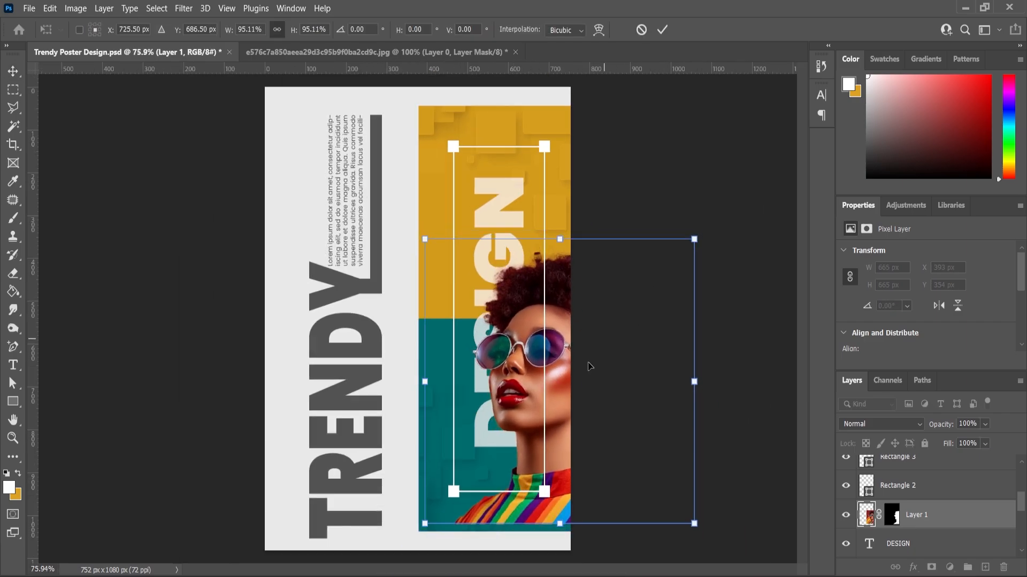
left_click_drag(558, 391, 556, 399)
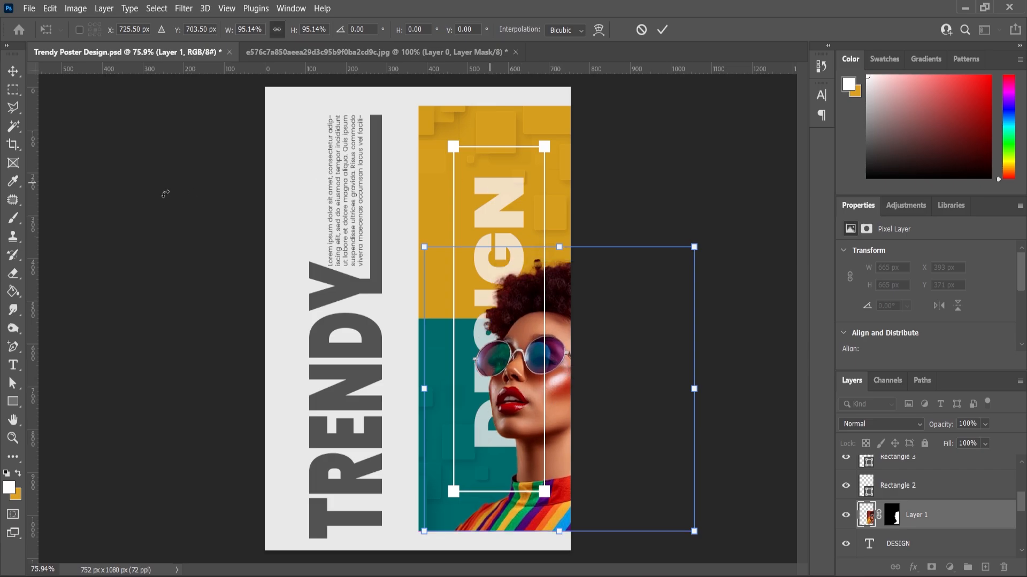
key("Return")
Raise the opacity of the DESIGN text to about 79%
scroll(531, 214, "up", 4)
left_click(455, 227)
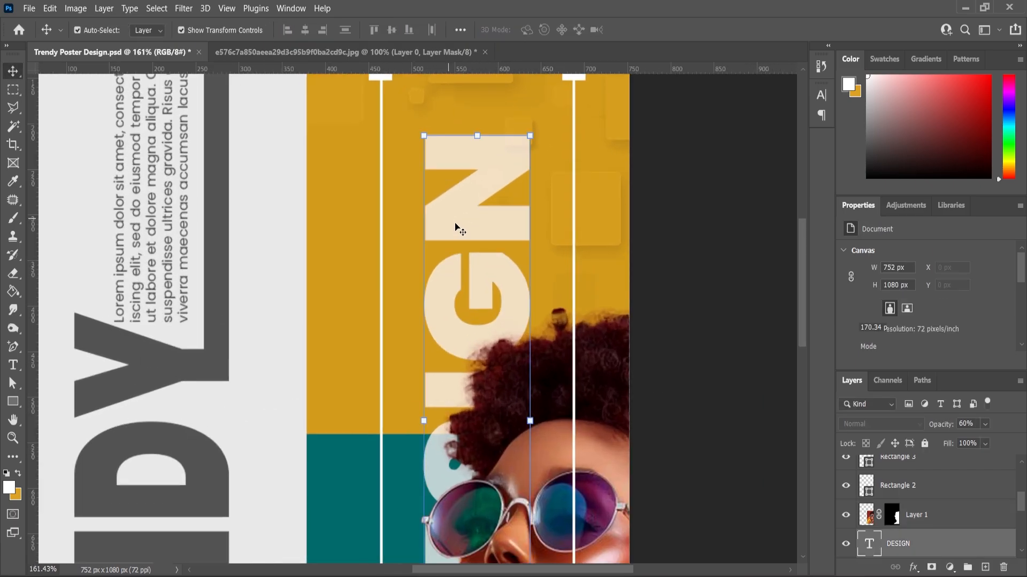
left_click_drag(447, 229, 451, 226)
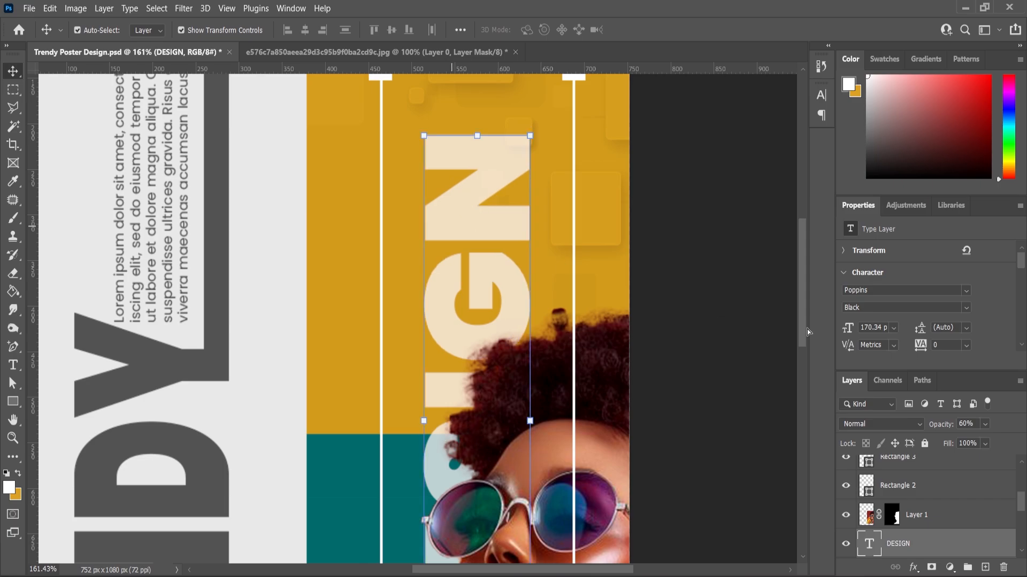
left_click_drag(992, 440, 1004, 445)
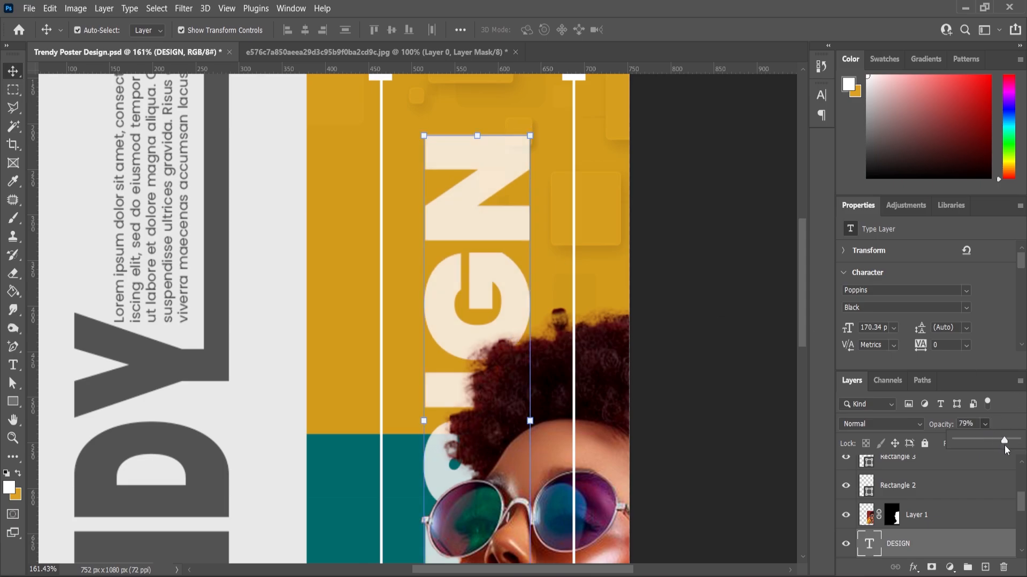
scroll(496, 301, "down", 5)
left_click(256, 393)
Check the finished poster as a whole and save the document
scroll(546, 379, "down", 2)
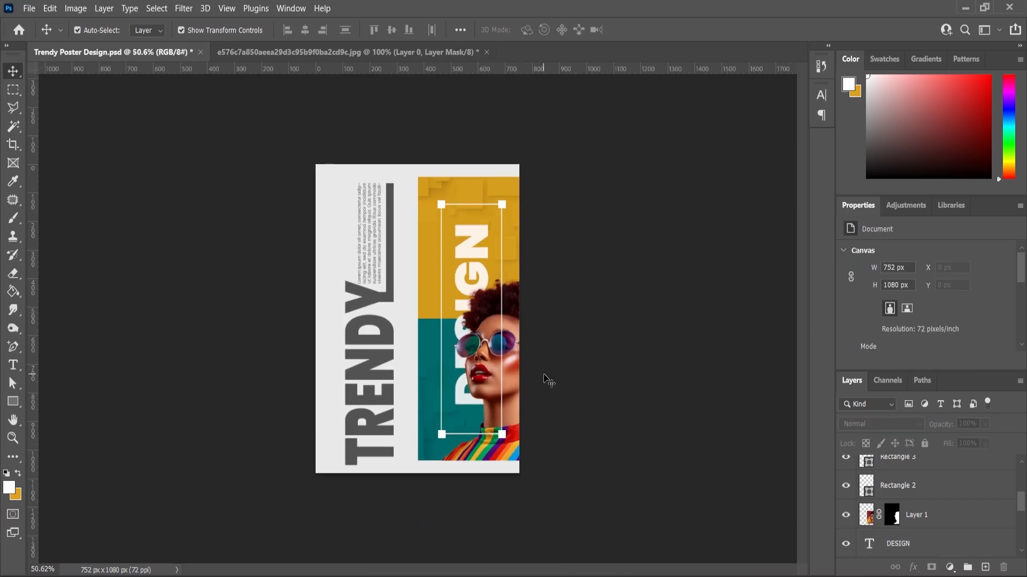
scroll(546, 377, "up", 3)
scroll(575, 347, "down", 3)
key("ctrl+s")
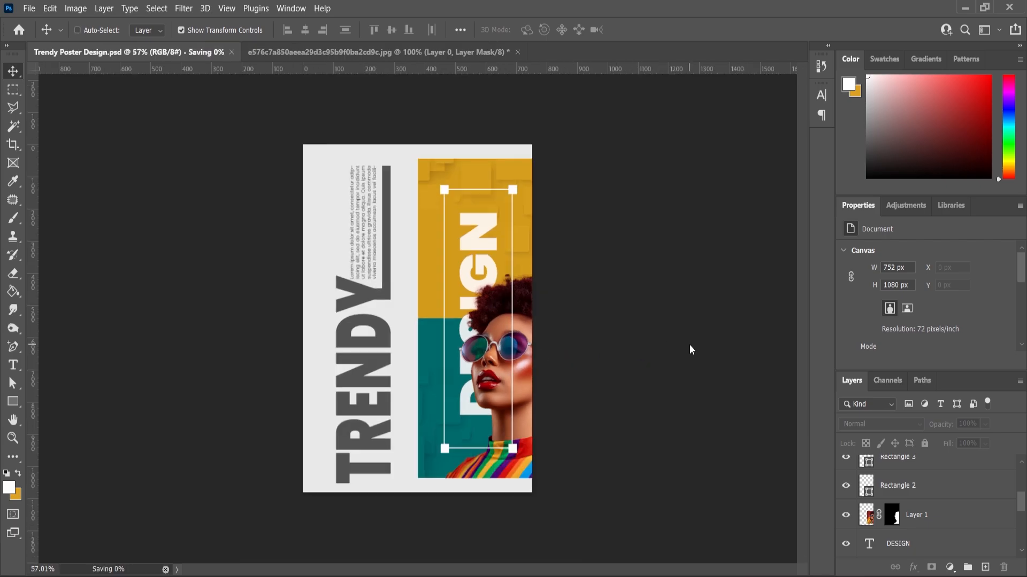
scroll(689, 352, "up", 2)
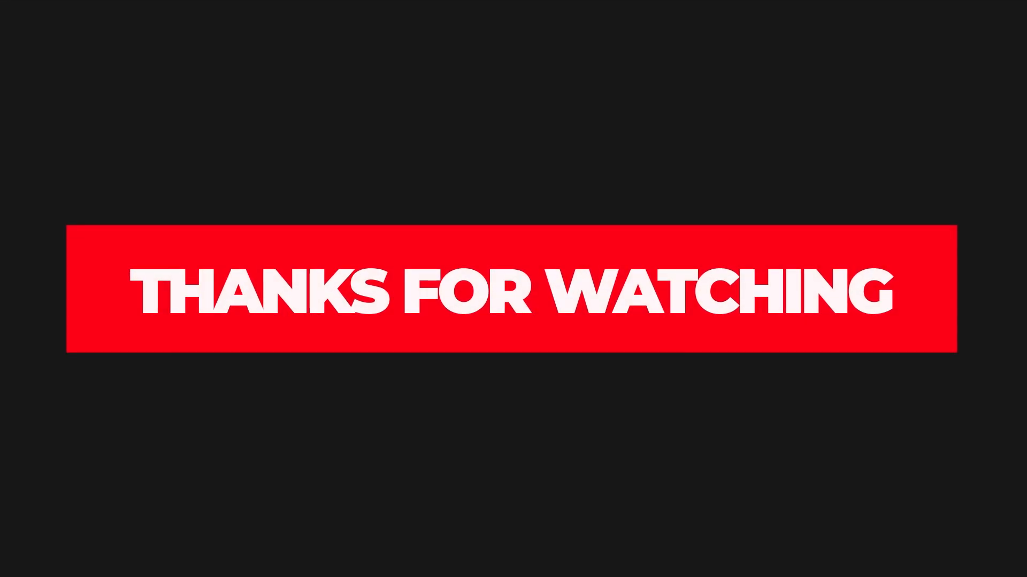